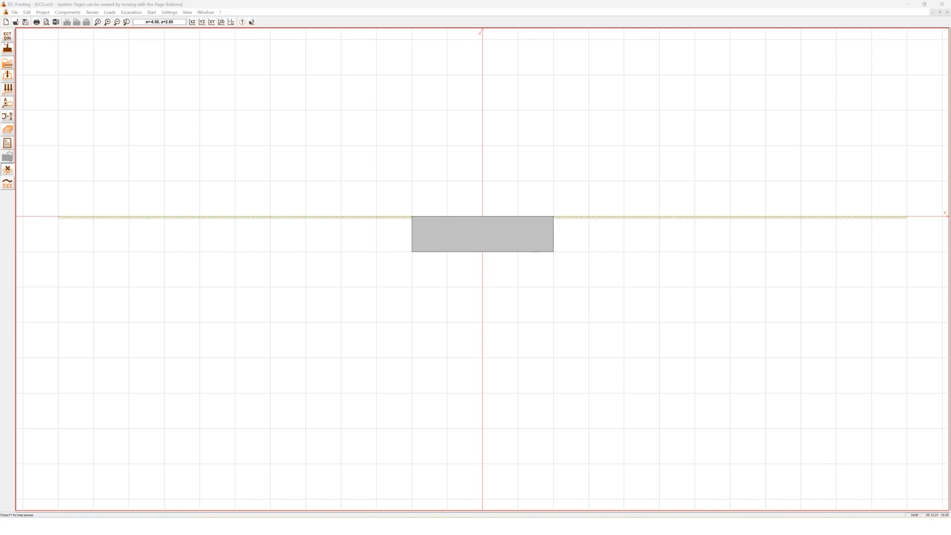
Step: Select Eurocode 7 with the German national standard DIN EN 1997-1 as the project's analysis standard
left_click(8, 37)
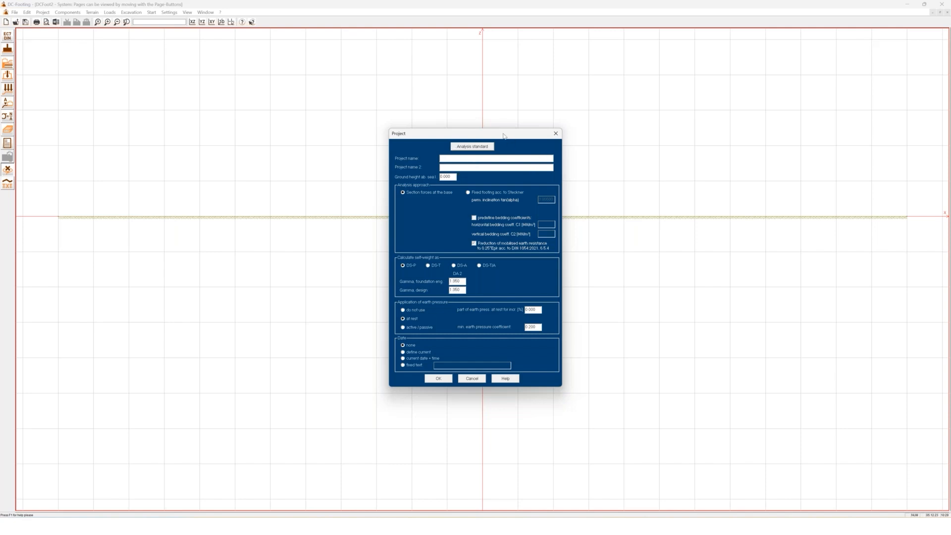
left_click(475, 146)
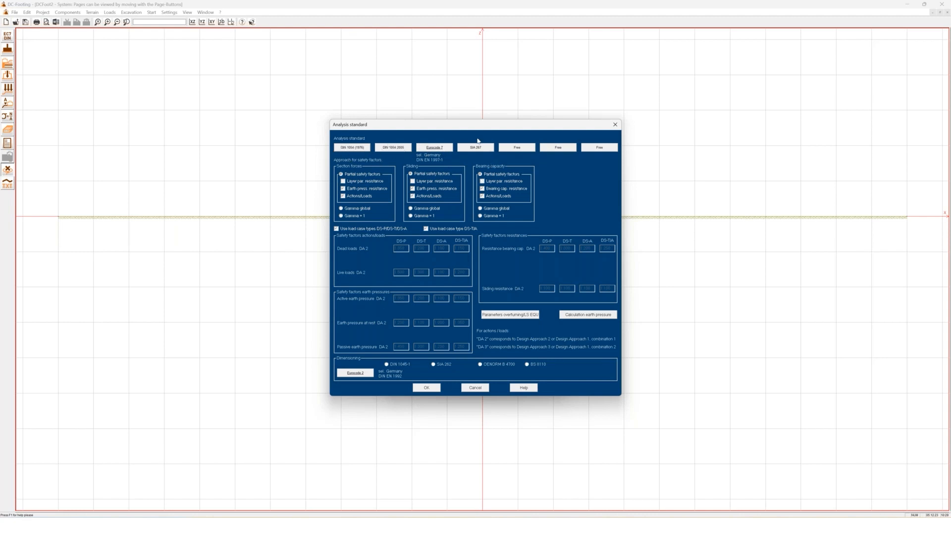
left_click(436, 149)
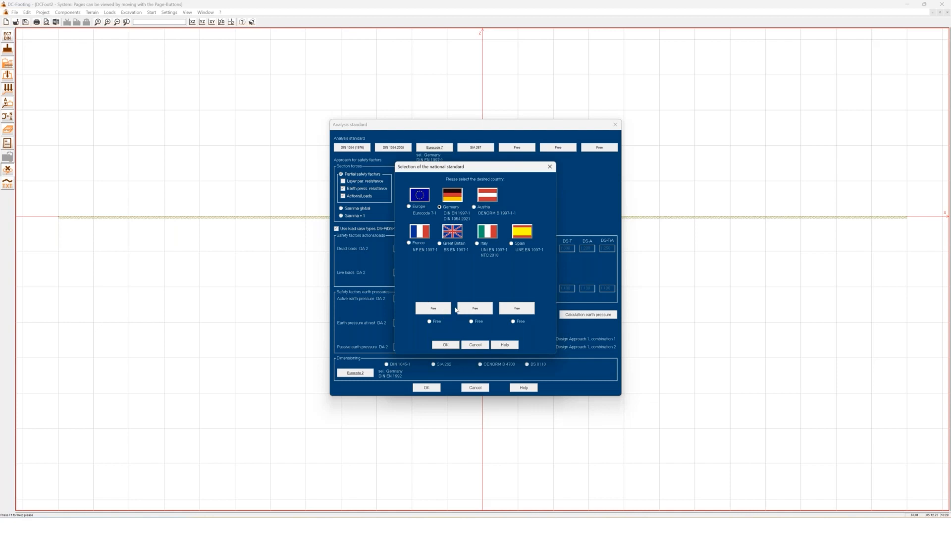
left_click(445, 344)
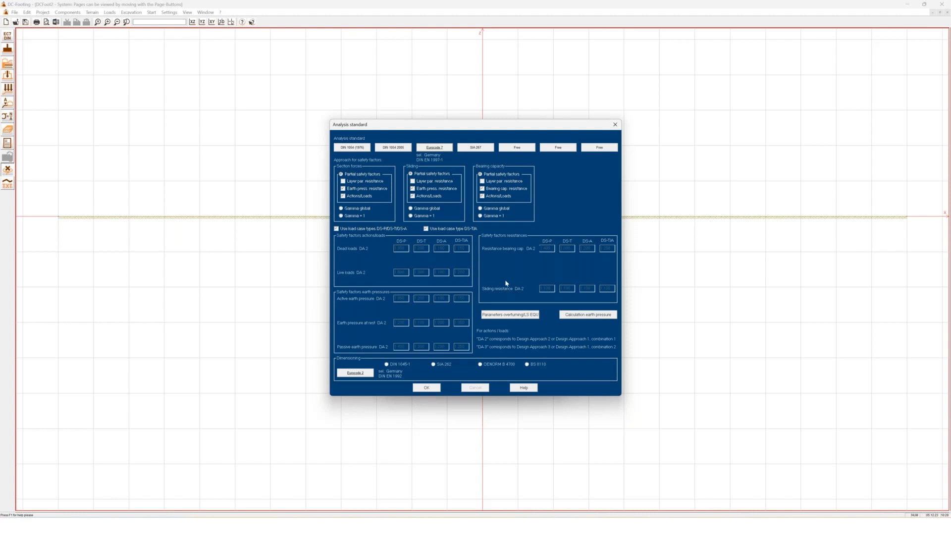
Step: Confirm DIN 4085:2017 for the earth pressure calculation and accept the overturning check with the characteristic option
left_click(573, 316)
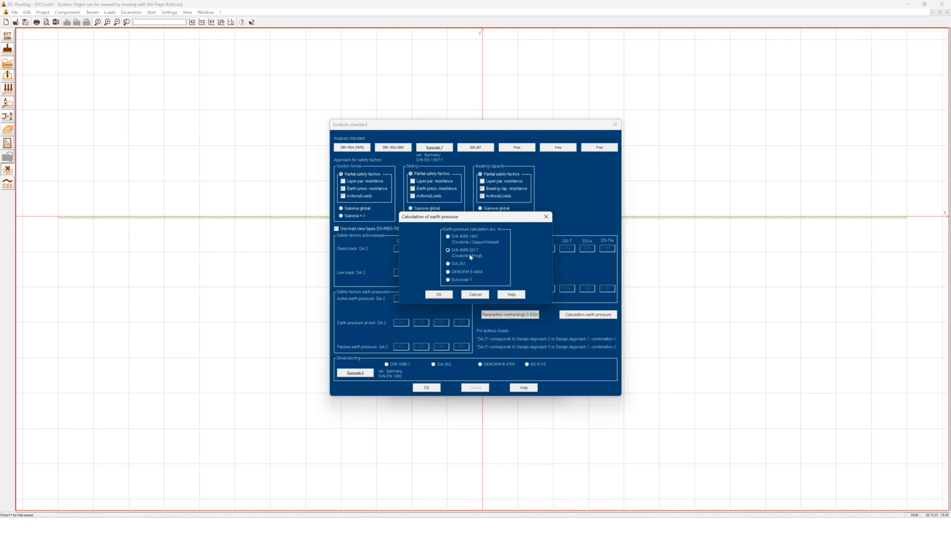
left_click(439, 294)
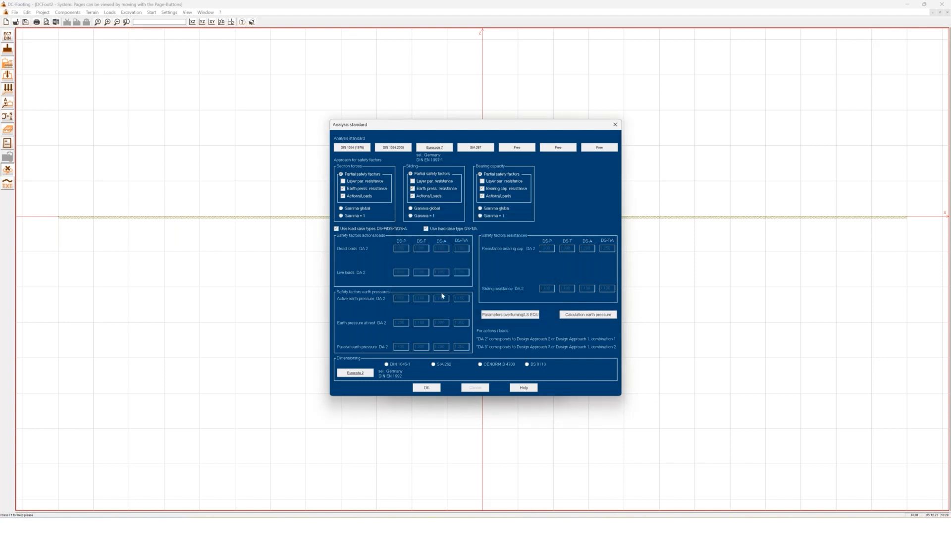
left_click(502, 319)
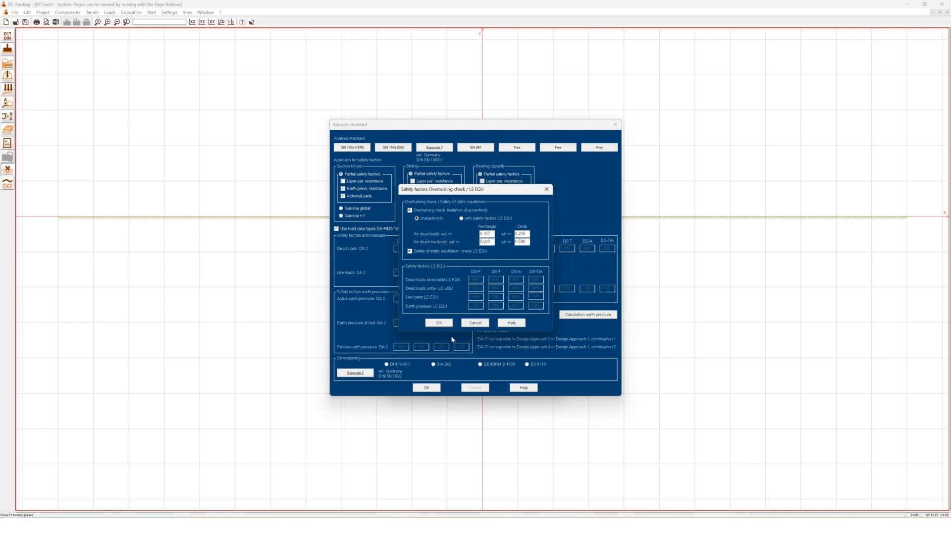
left_click(443, 323)
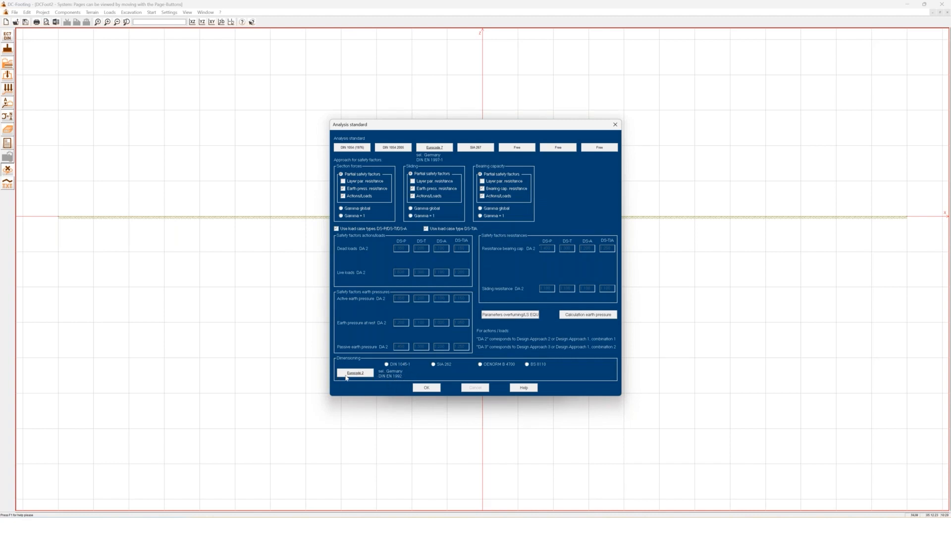
Step: Accept the analysis standard and project settings, and save the project as DCFoot2.dbf
left_click(433, 388)
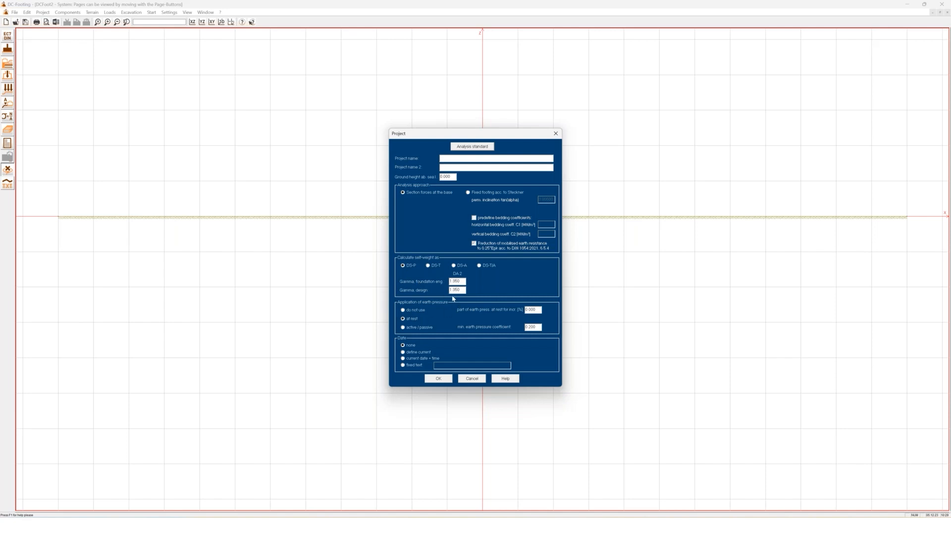
left_click(437, 380)
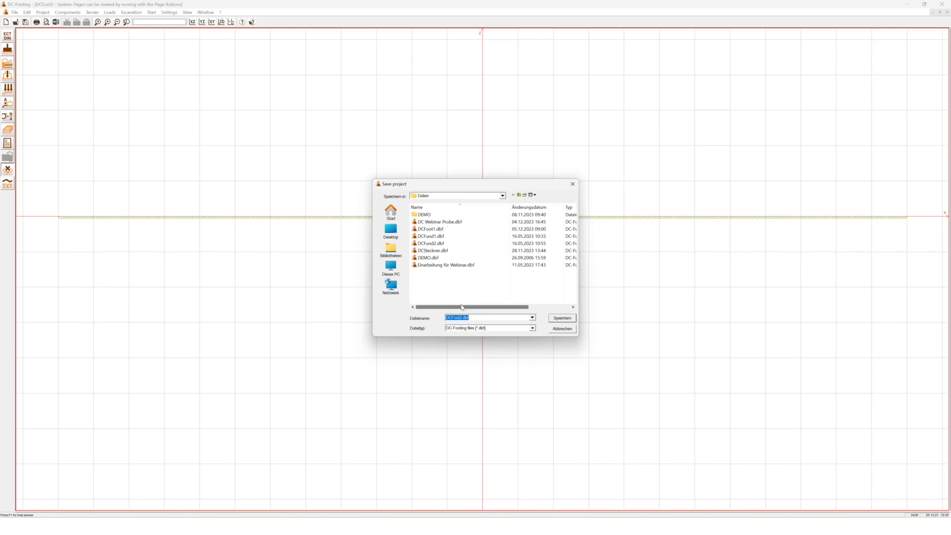
key("Return")
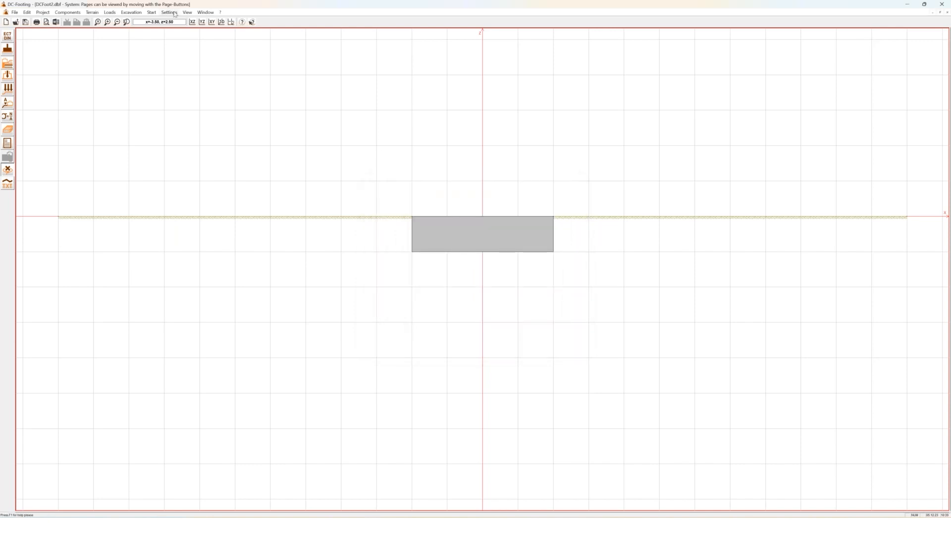
Step: Examine the footing in the four-view layout, including its 3D model, and return to the XZ view
left_click(231, 23)
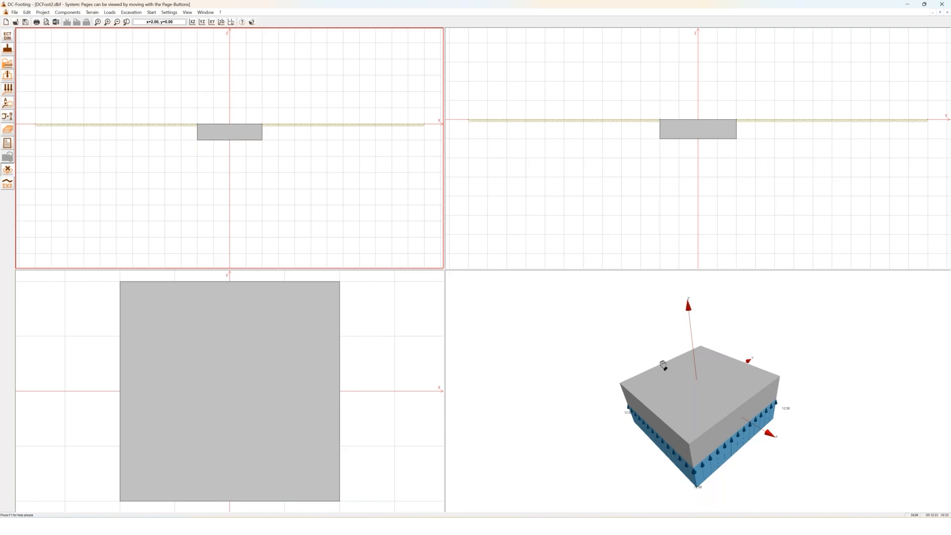
left_click_drag(645, 393, 626, 352)
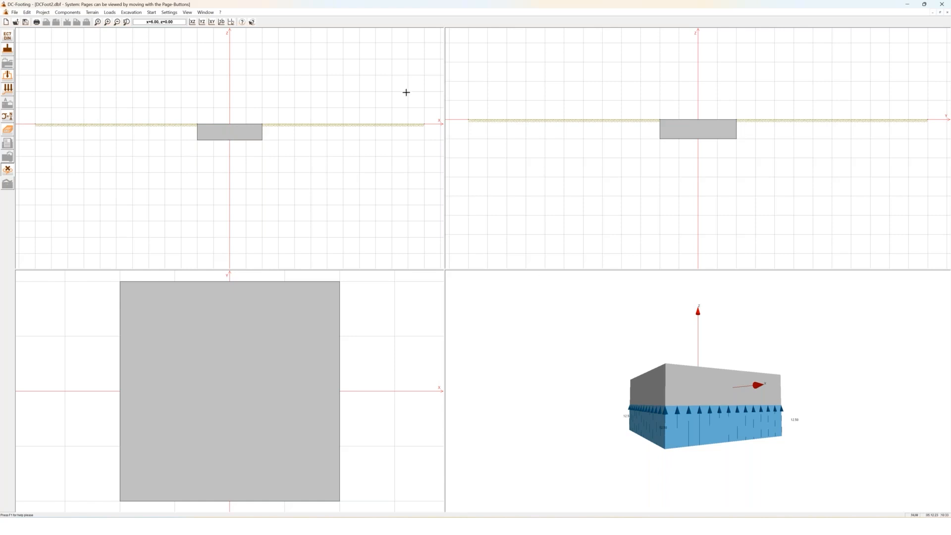
left_click(194, 24)
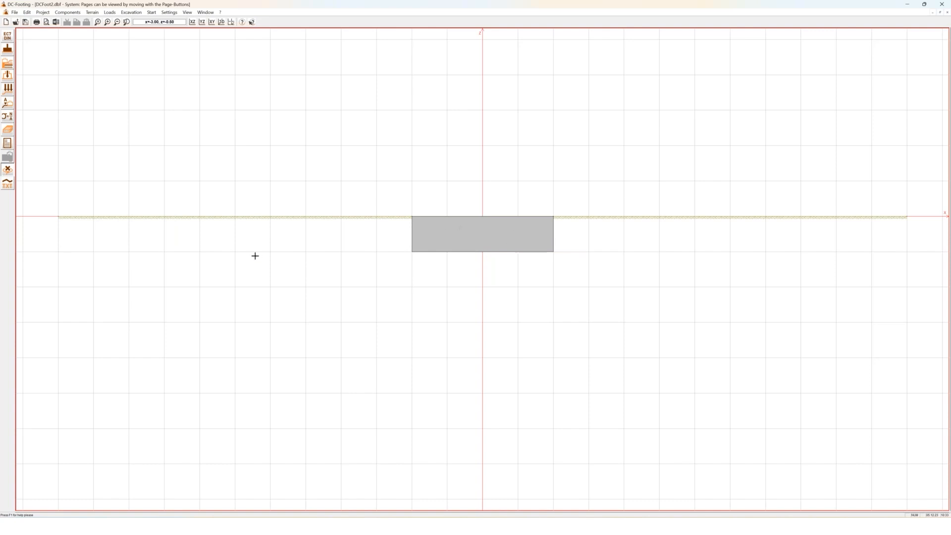
Step: Open the footing's properties and compare the strip and circle footing types, returning to the rectangle
left_click(480, 235)
double_click(480, 234)
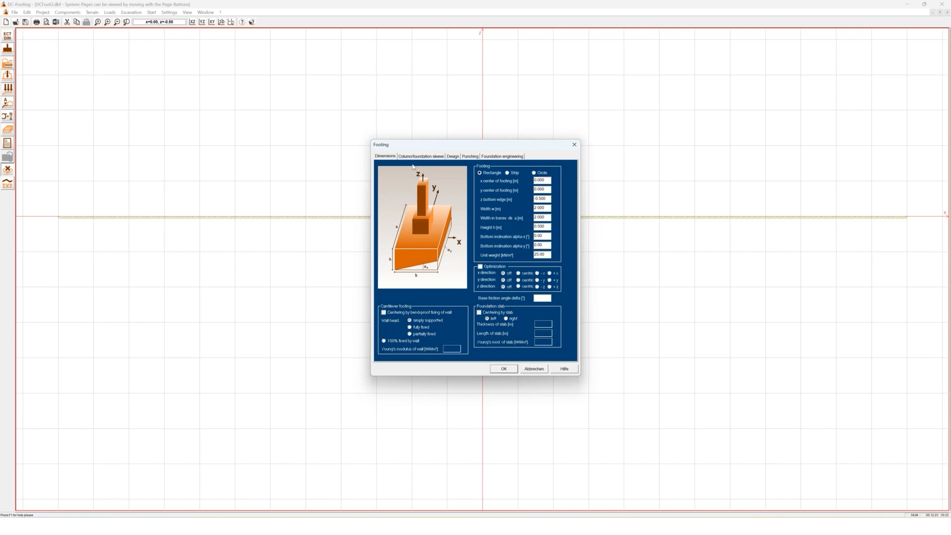
left_click(507, 173)
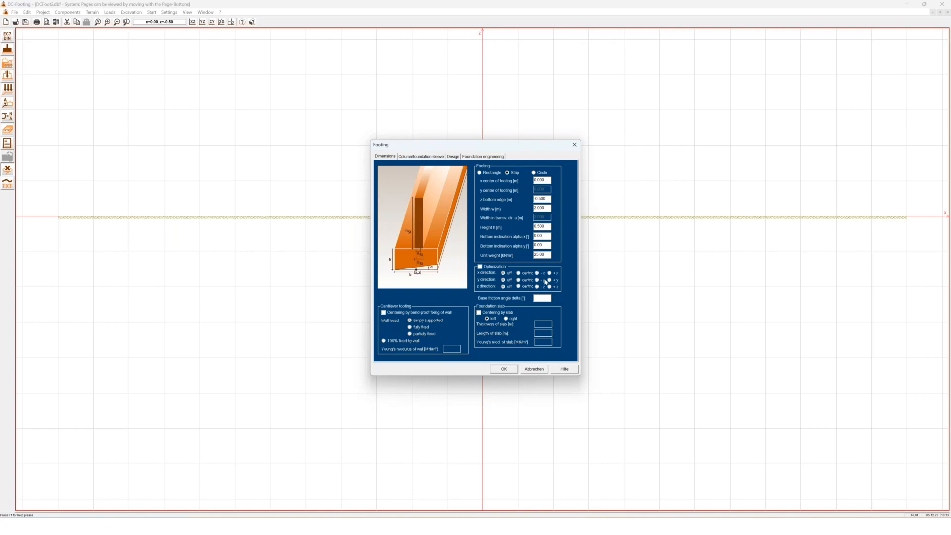
left_click(533, 173)
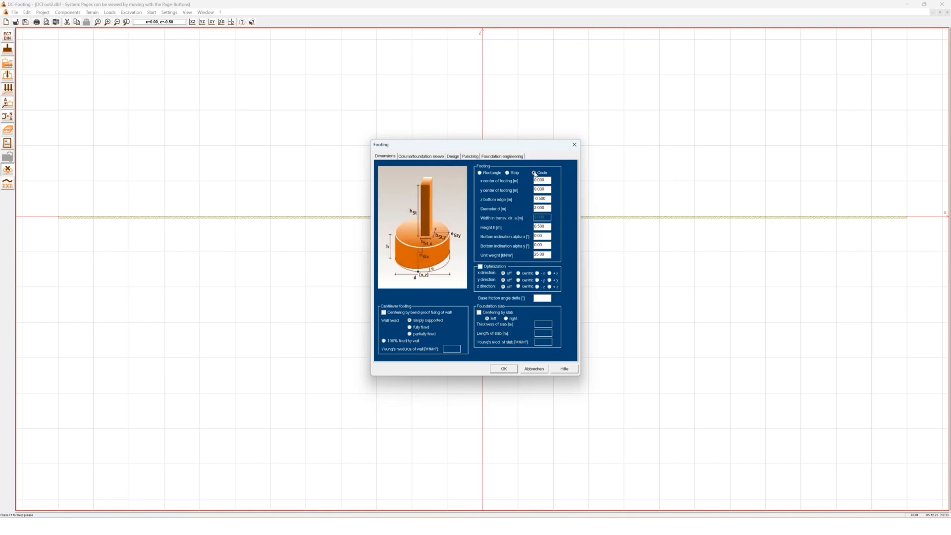
left_click(489, 174)
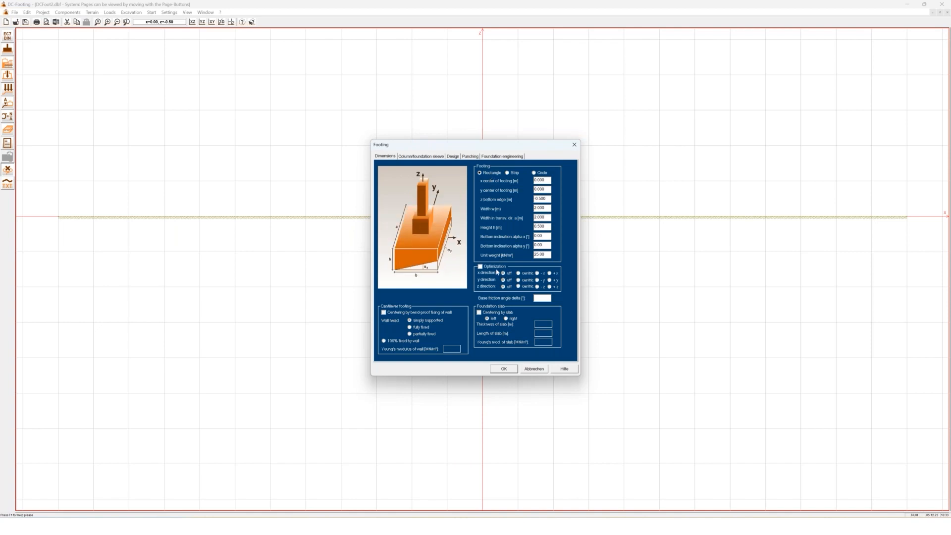
Step: Set the rectangular footing's bottom edge to z = -1 m, width to 3 m, transverse width to 2 m and height to 1 m
left_click(480, 266)
left_click_drag(549, 199, 493, 198)
type("-1")
key("Tab")
type("3")
key("Tab")
type("2")
key("Tab")
type("1")
key("Tab")
Step: Review the footing's column/foundation sleeve, design, punching and foundation engineering settings, and accept the footing data
left_click(429, 157)
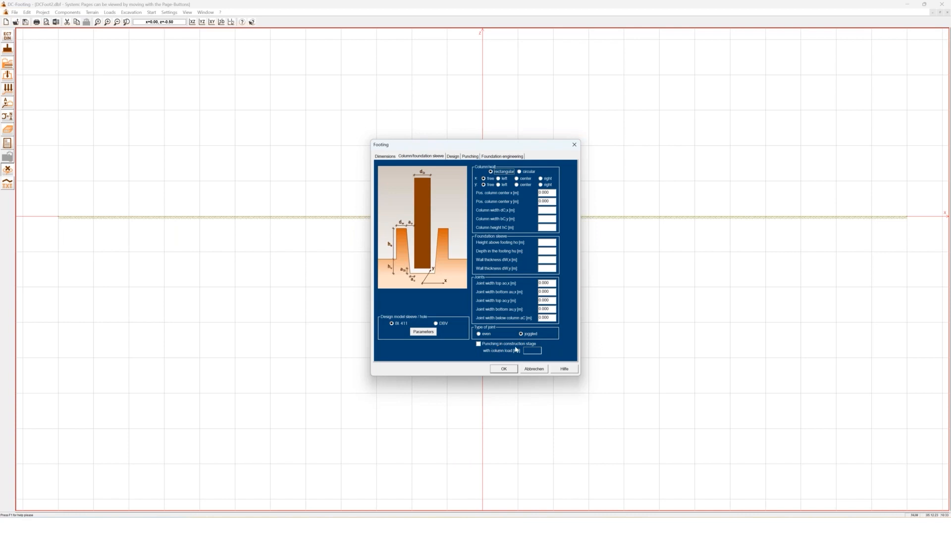
left_click(452, 156)
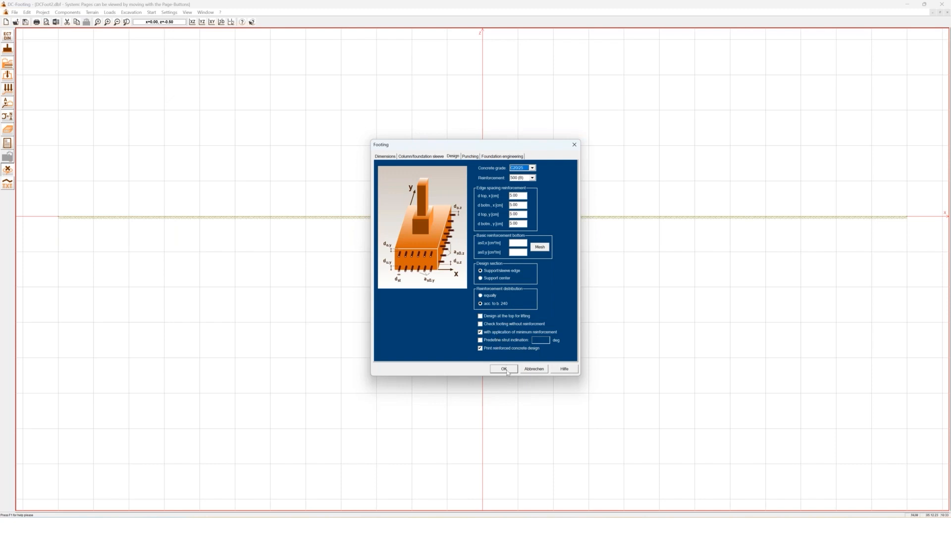
left_click(473, 157)
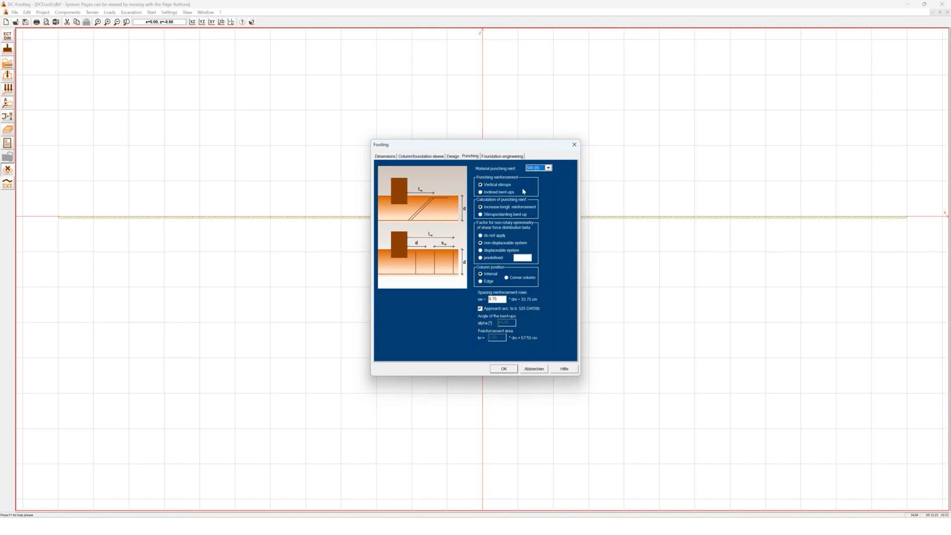
left_click(503, 156)
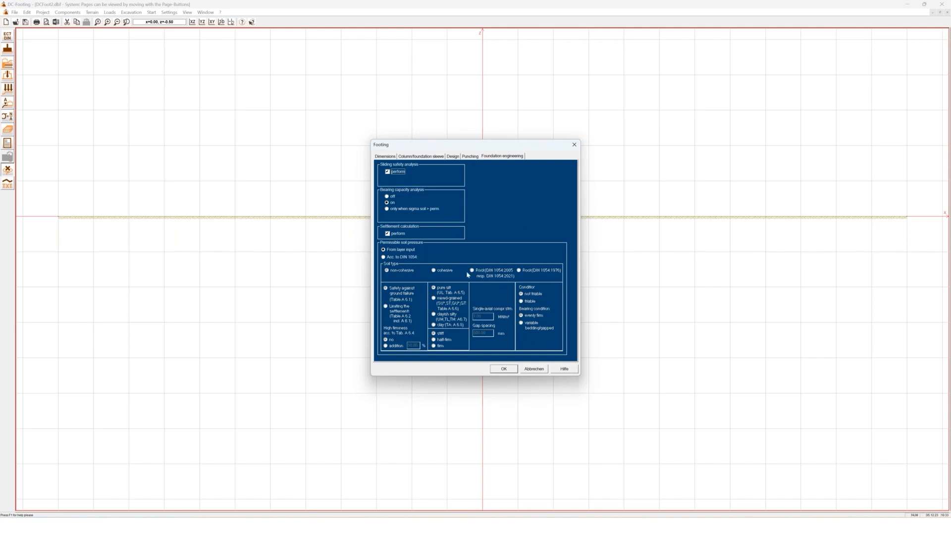
left_click(505, 371)
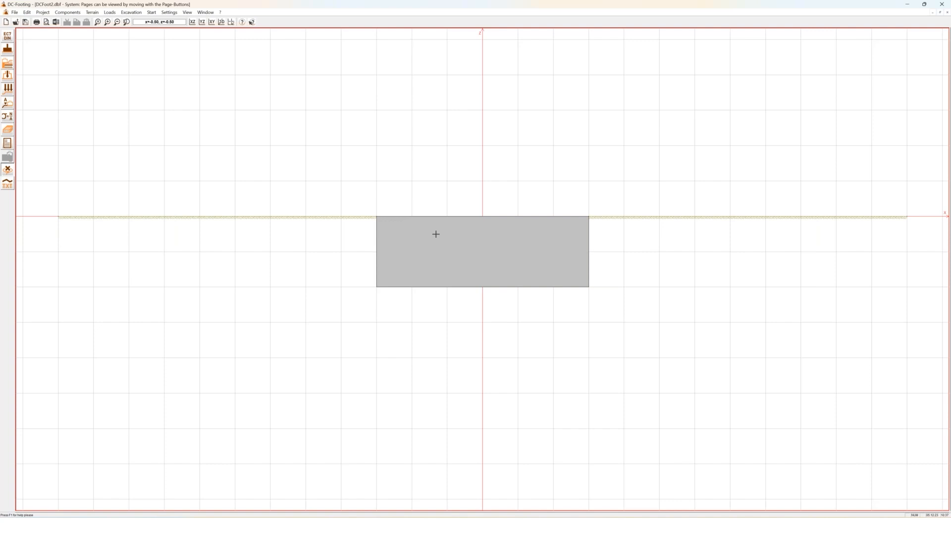
Step: Assign the suggested soil parameters "Sand, locker" to the soil layer below the ground surface
double_click(273, 229)
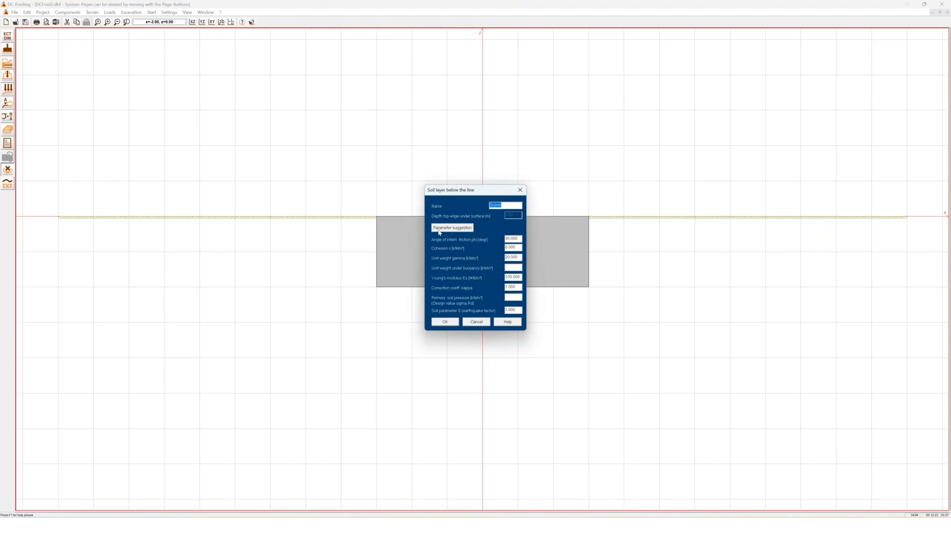
left_click(438, 229)
left_click(479, 228)
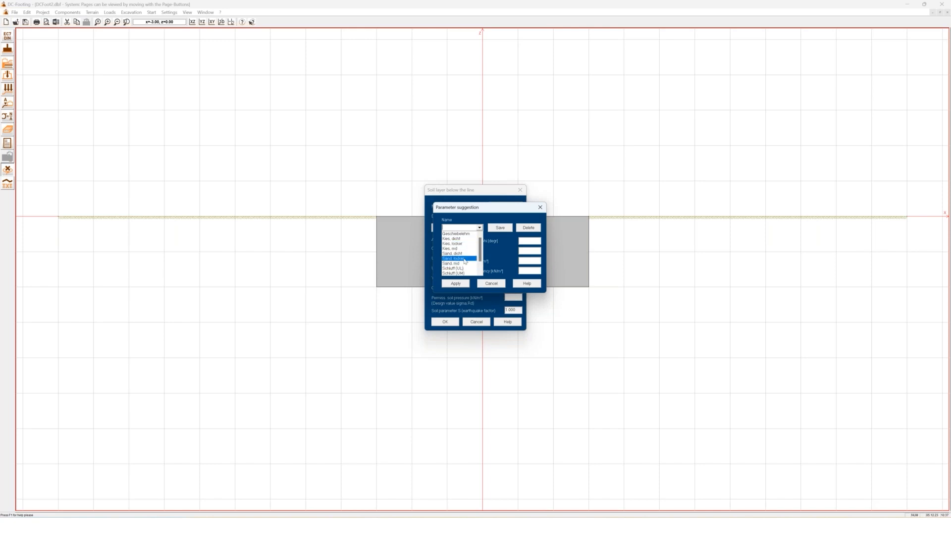
left_click(458, 258)
left_click(456, 284)
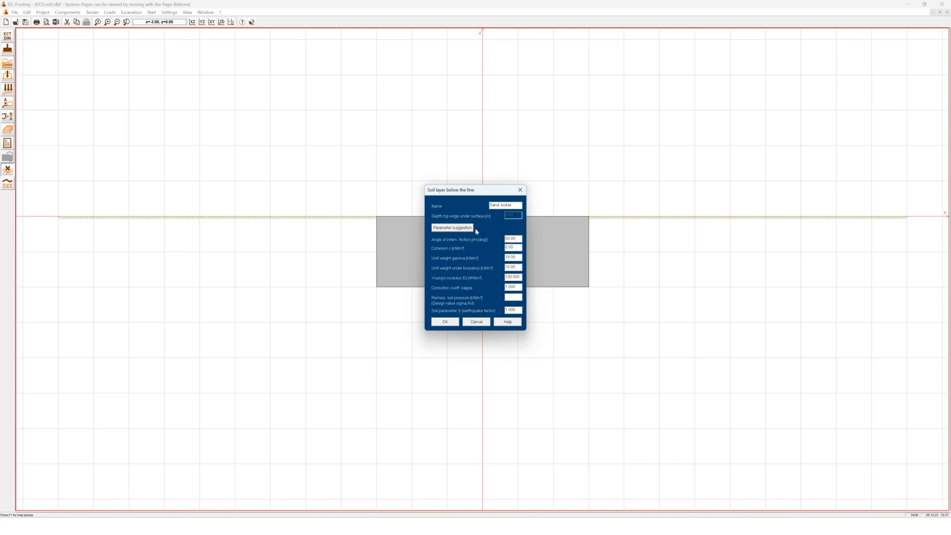
left_click(455, 325)
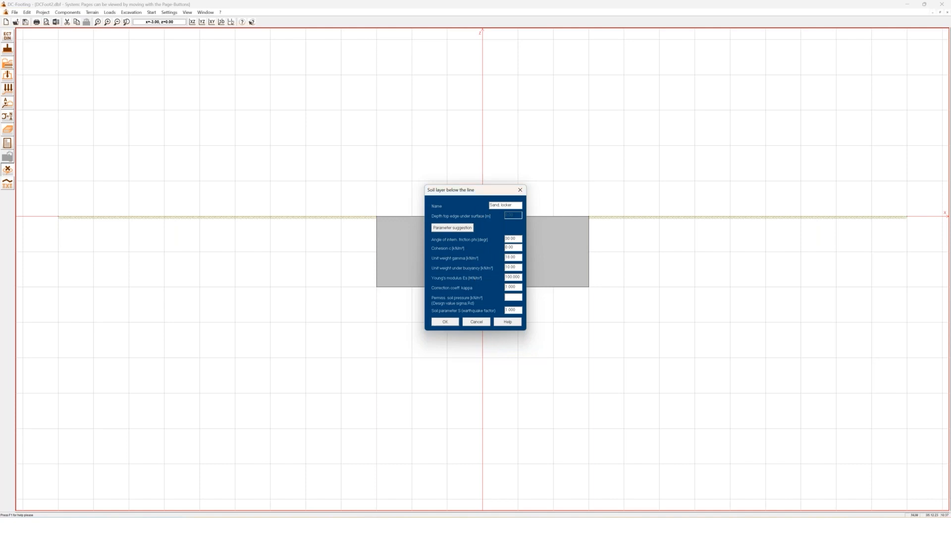
Step: Add a second soil layer with its top edge 2 m below the surface, using the suggested parameters "Ton, halbfest"
left_click(8, 64)
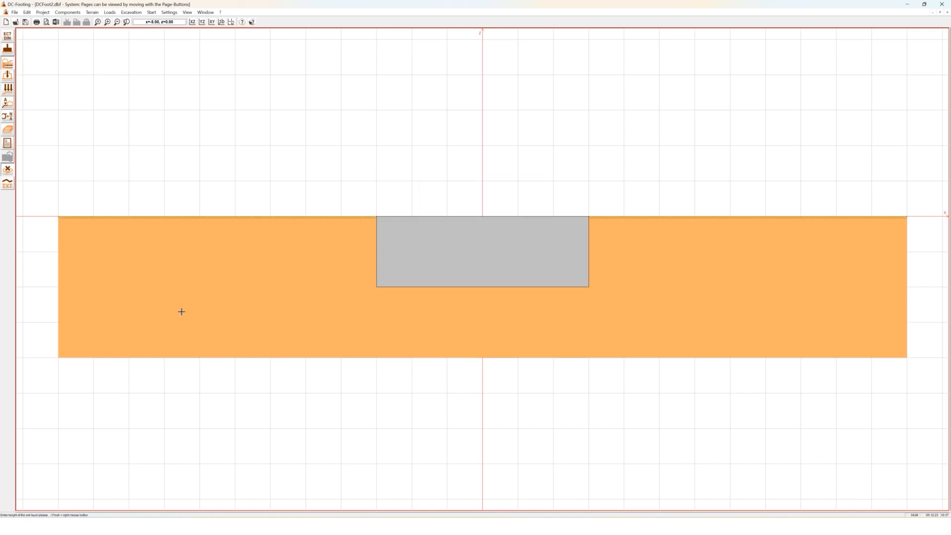
left_click(220, 310)
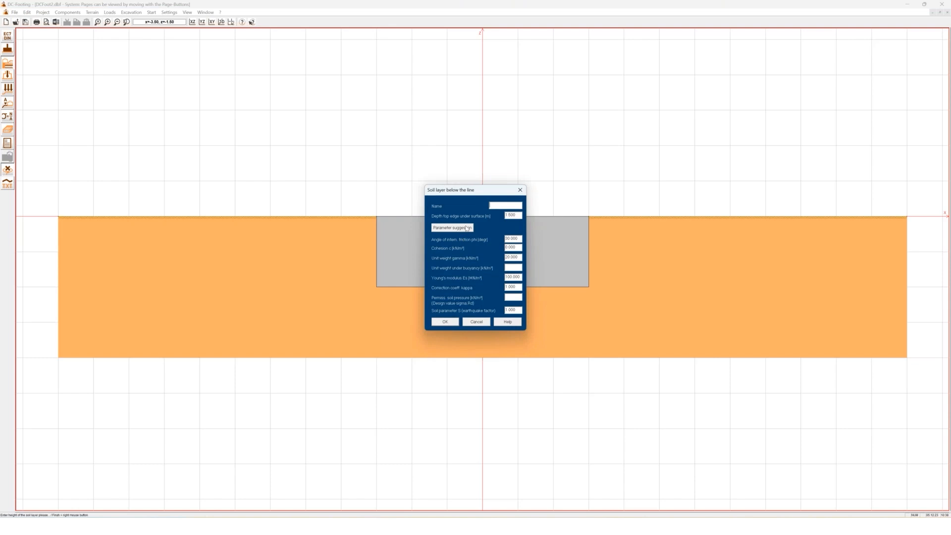
left_click_drag(518, 215, 473, 207)
type("2")
left_click(456, 227)
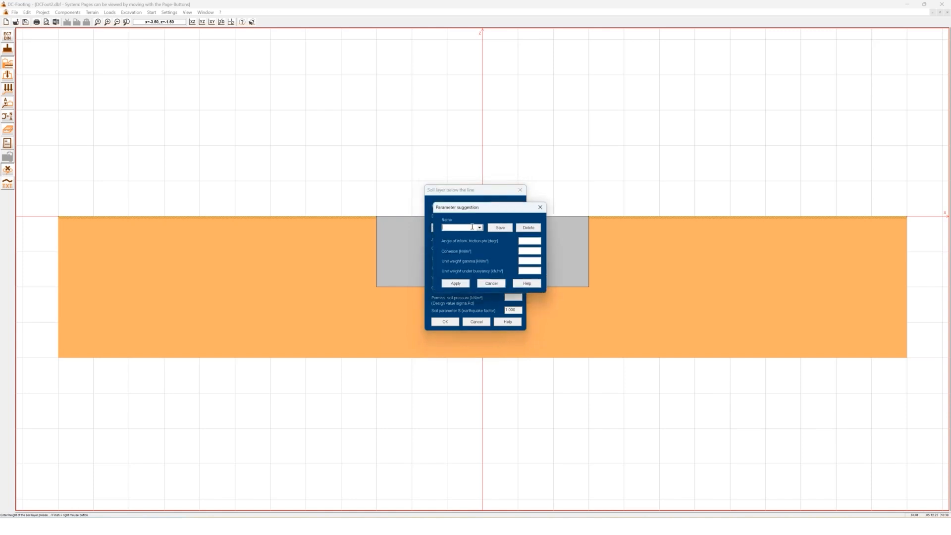
left_click(479, 228)
scroll(460, 258, "down", 3)
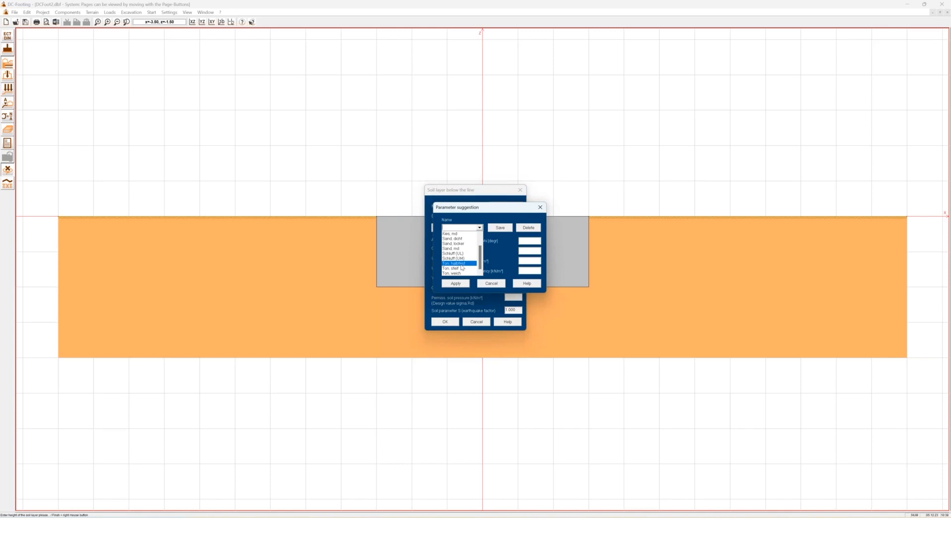
left_click(461, 265)
left_click(455, 283)
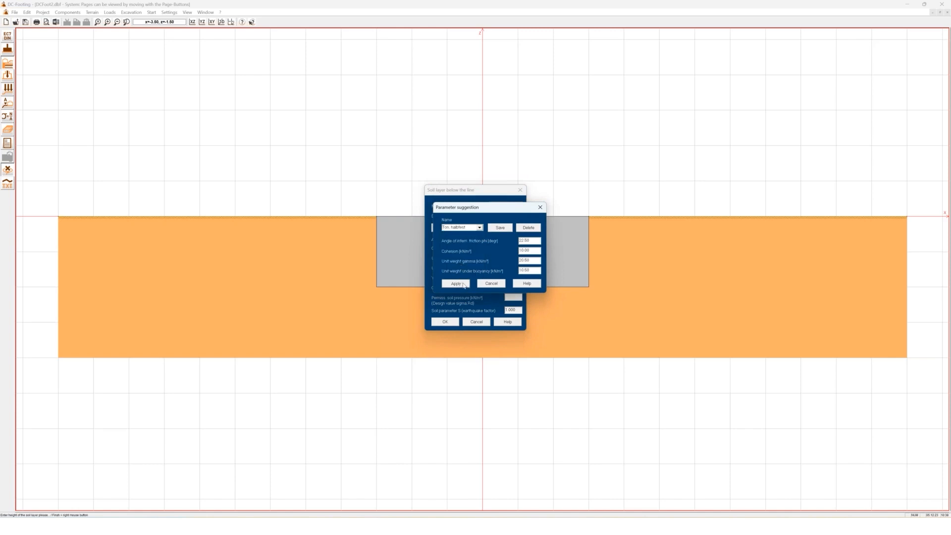
left_click(452, 322)
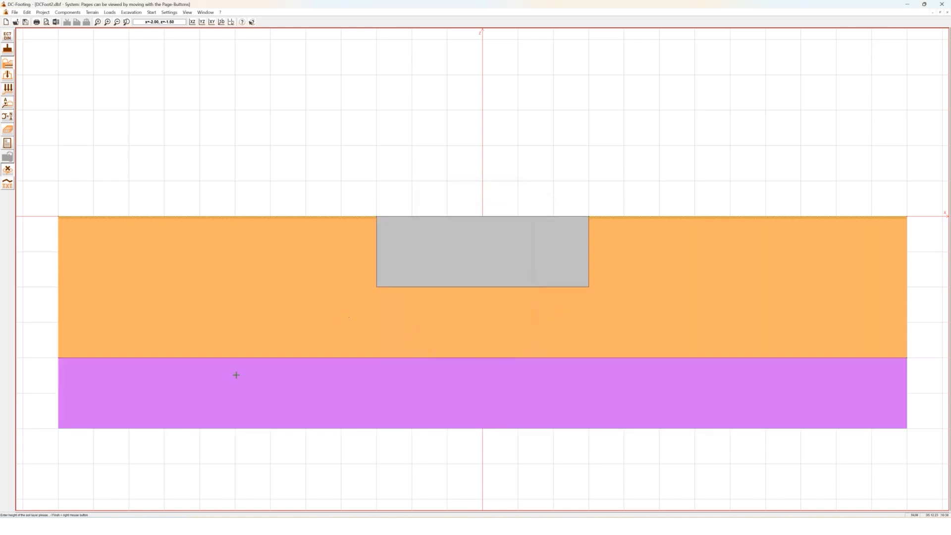
Step: Add a third soil layer with its top edge 3 m below the surface, using the suggested parameters "Sand, md"
left_click(147, 388)
left_click_drag(518, 215, 486, 213)
type("3")
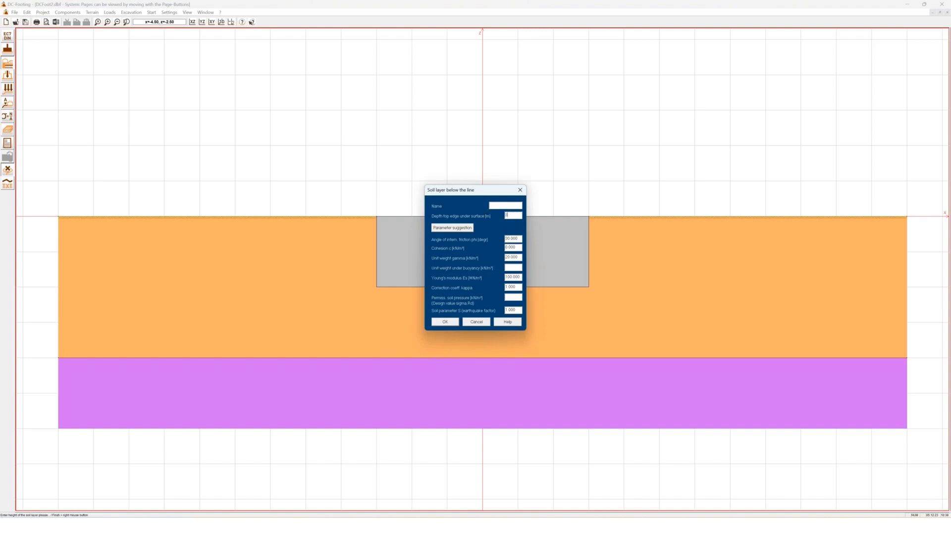
left_click(452, 228)
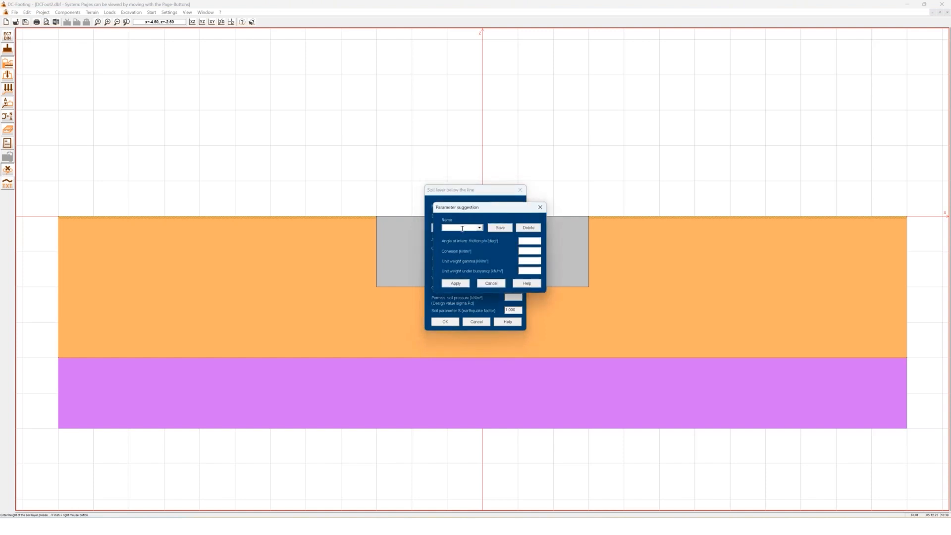
left_click(479, 228)
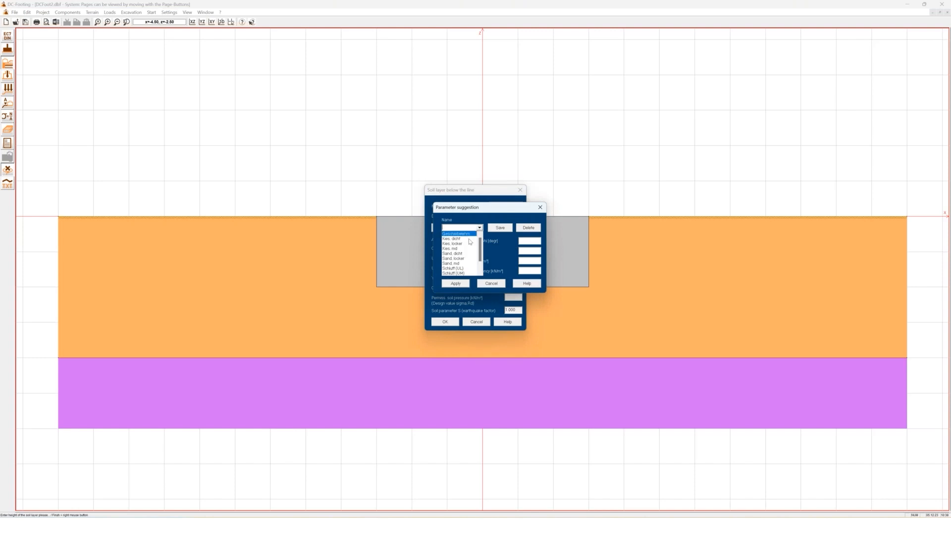
scroll(468, 245, "down", 1)
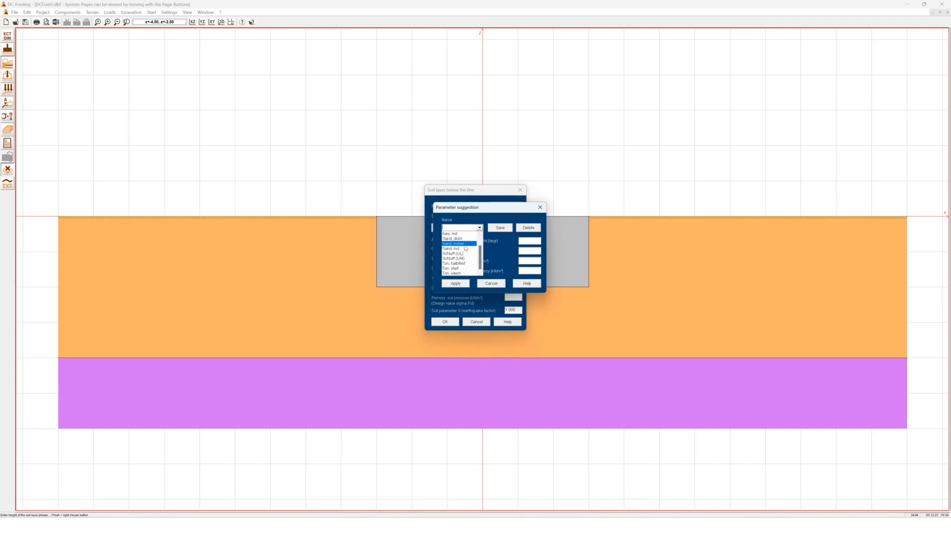
left_click(465, 248)
left_click(463, 283)
left_click(443, 323)
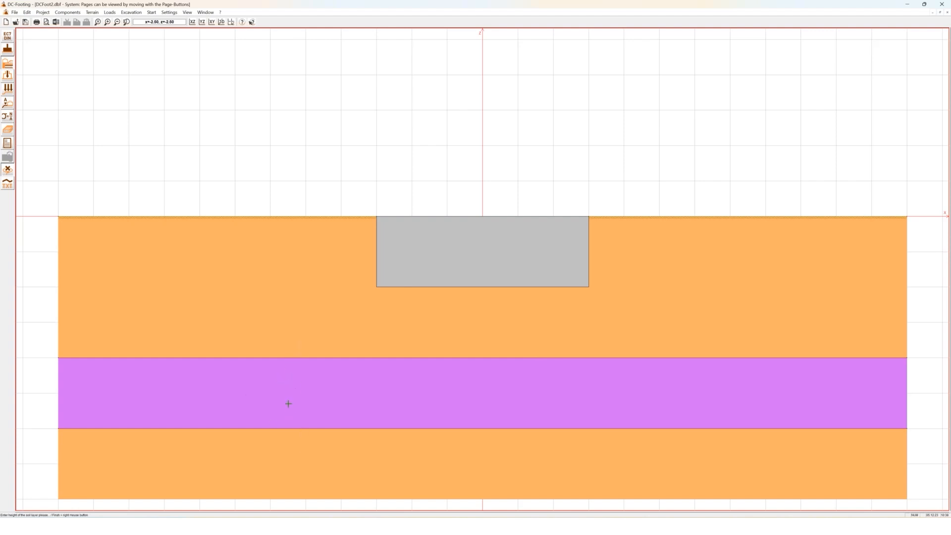
Step: Examine the clay layer type ("Ton") with its abbreviation, colour and hatching in the symbol editor, and close the editor
left_click(169, 11)
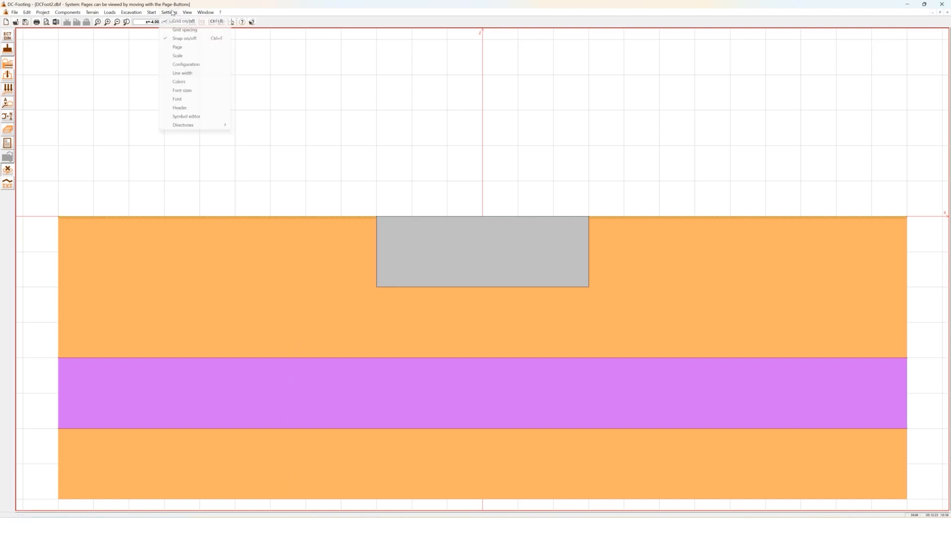
left_click(196, 118)
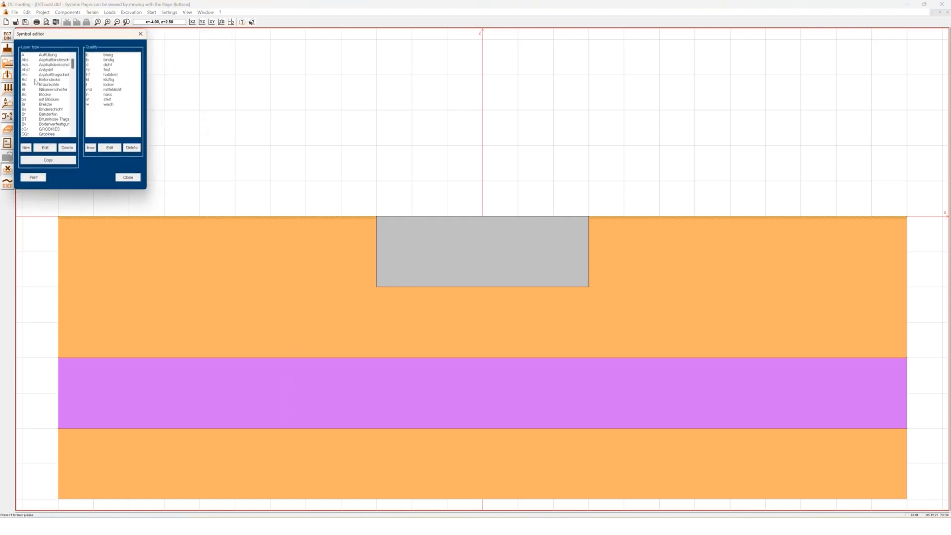
scroll(43, 74, "down", 1)
scroll(47, 102, "down", 4)
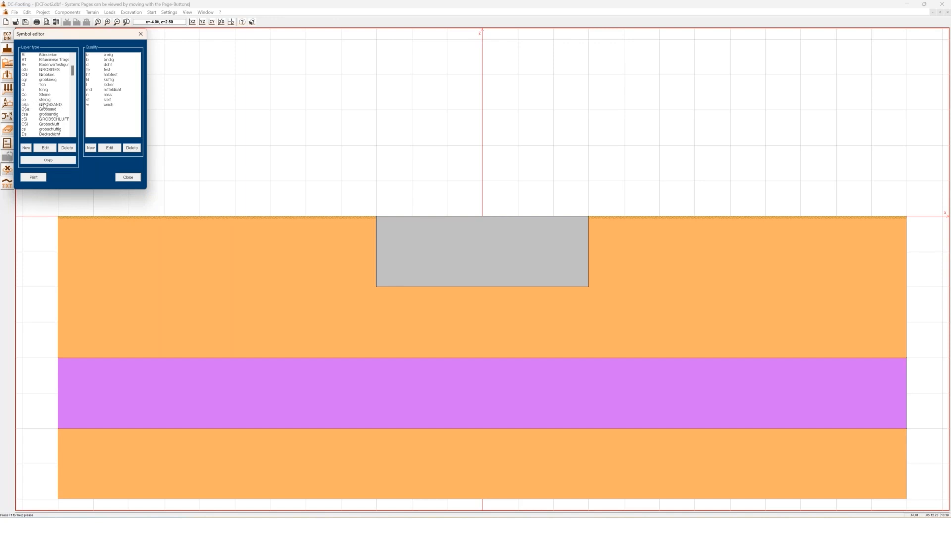
double_click(39, 84)
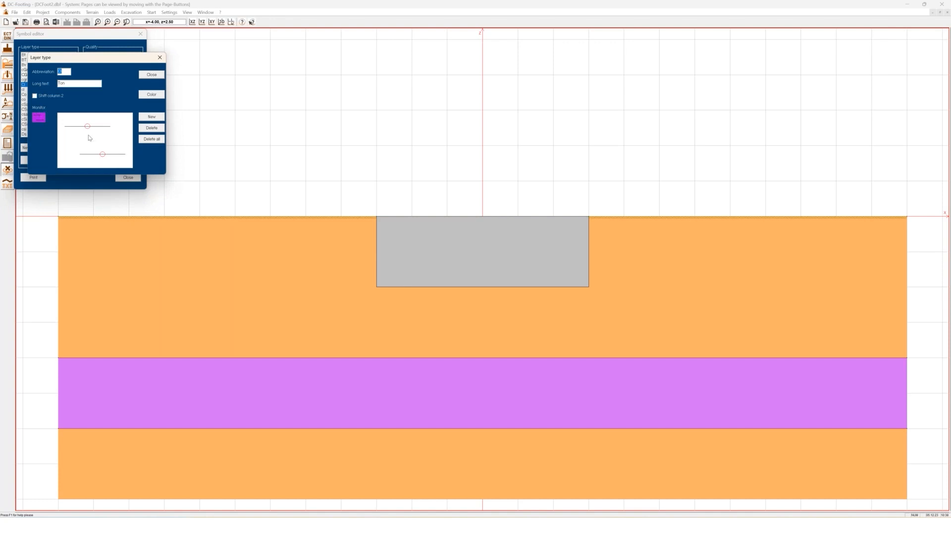
left_click(155, 78)
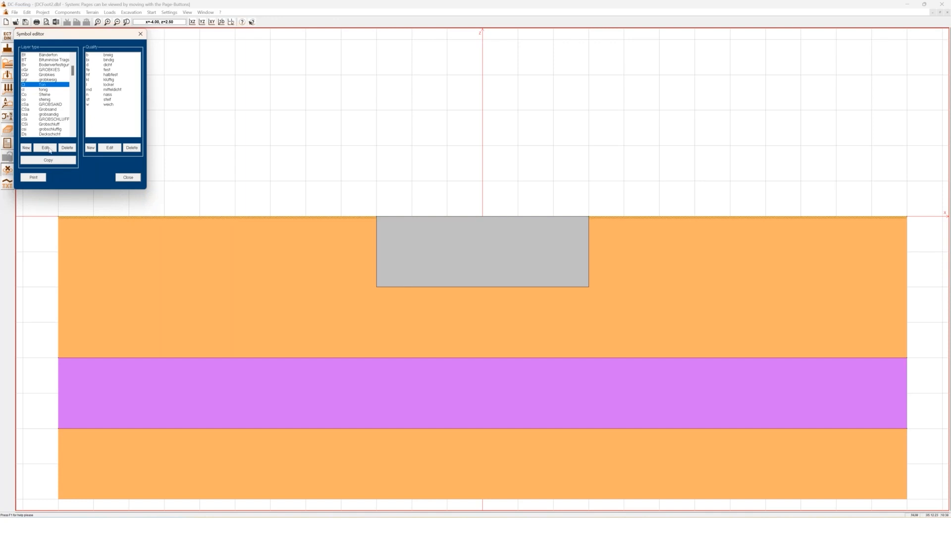
left_click(128, 177)
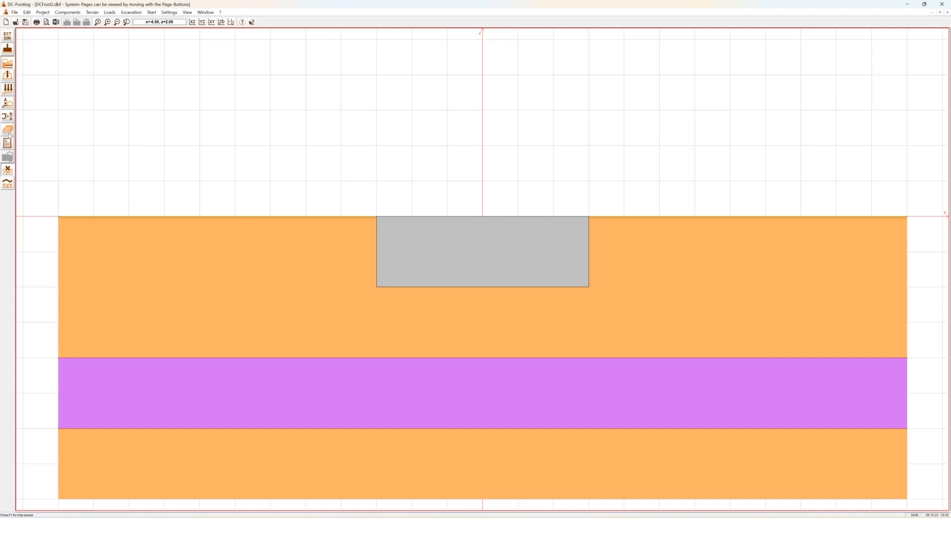
Step: Place a concentrated dead load at x = 0, z = 0 on the footing with a vertical load value of 300 kN
left_click(8, 75)
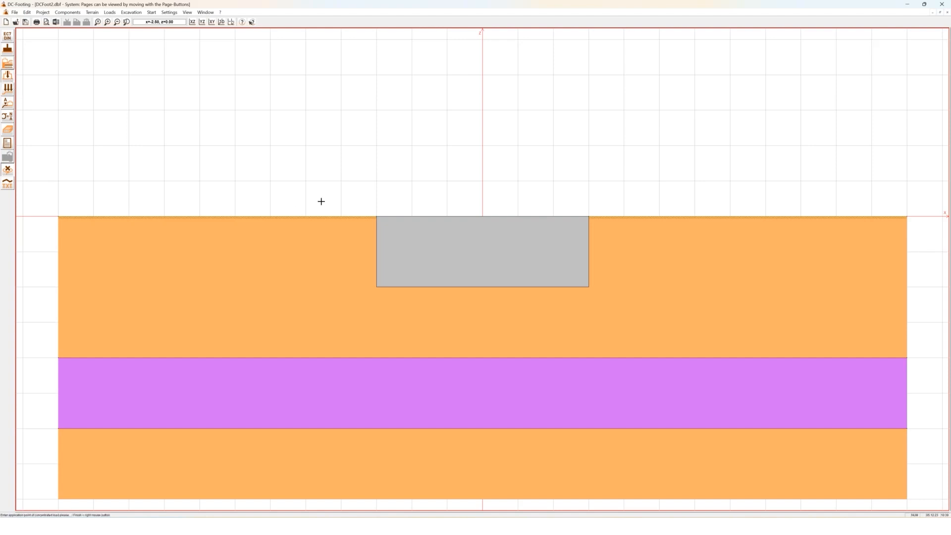
left_click(482, 216)
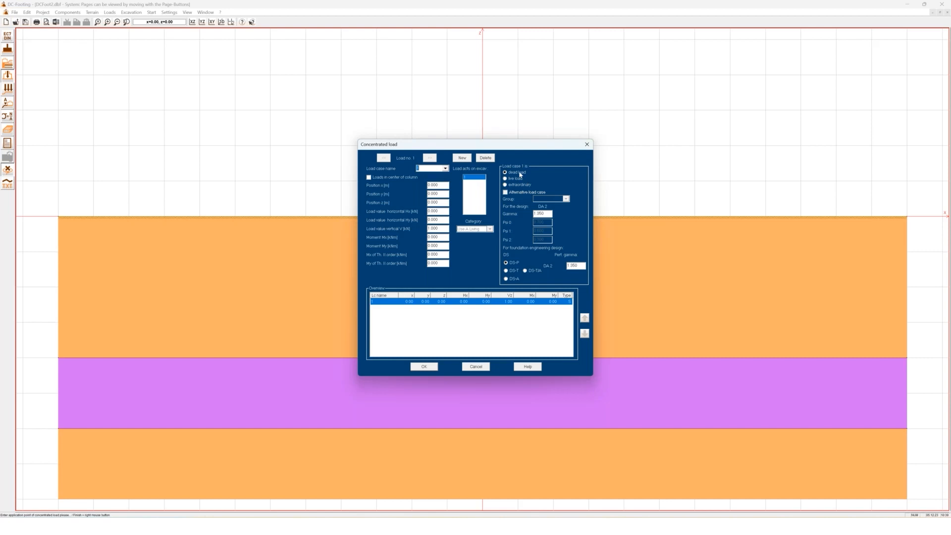
left_click_drag(445, 230, 414, 229)
type("300")
Step: Add a live load case named "live load" with Hy 20 kN, V 500 kN, Mx 50 kNm and category Use B Office
left_click(462, 158)
left_click(427, 168)
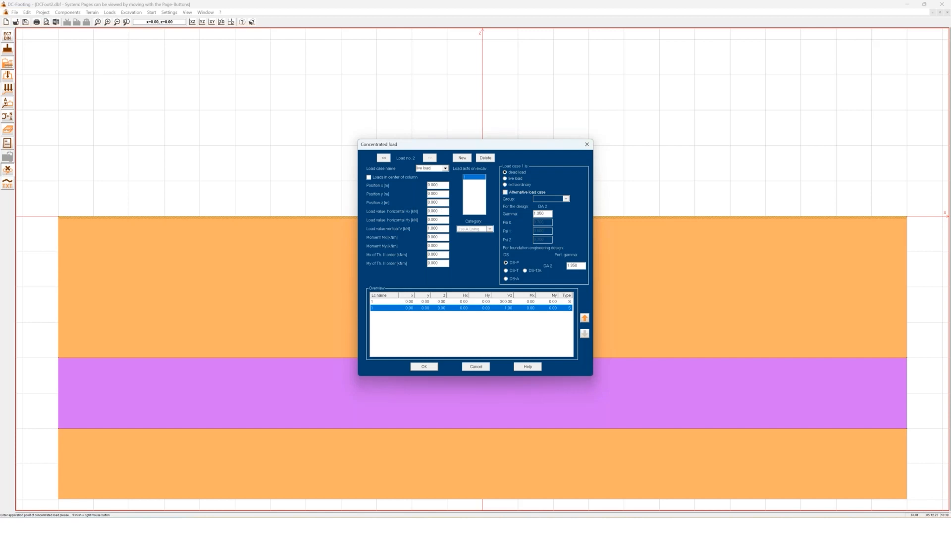
left_click(512, 180)
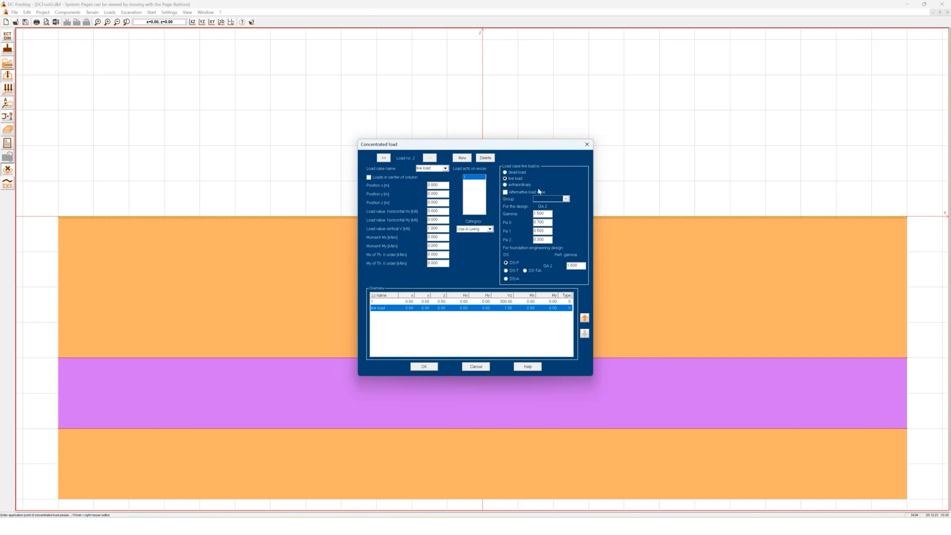
double_click(443, 220)
type("20")
double_click(443, 230)
type("500")
key("Tab")
type("50")
left_click(471, 230)
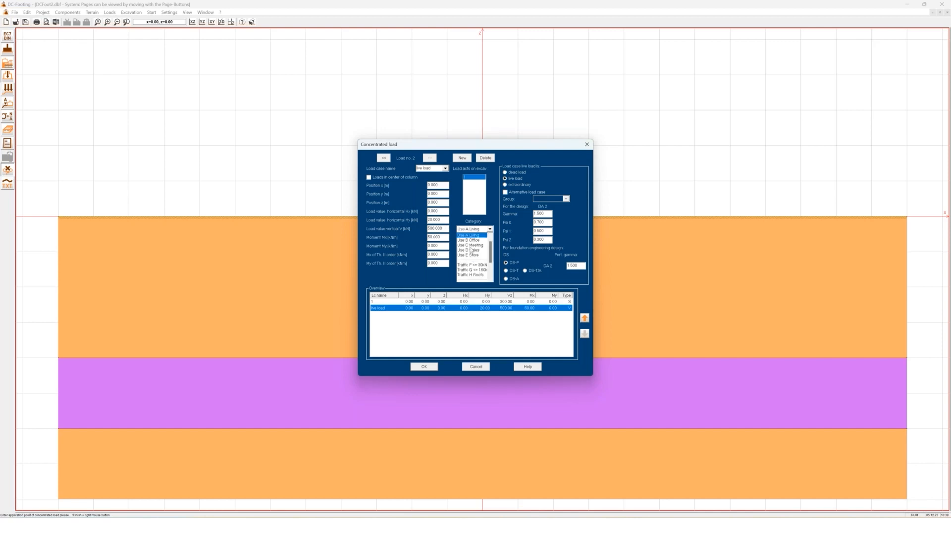
left_click(474, 240)
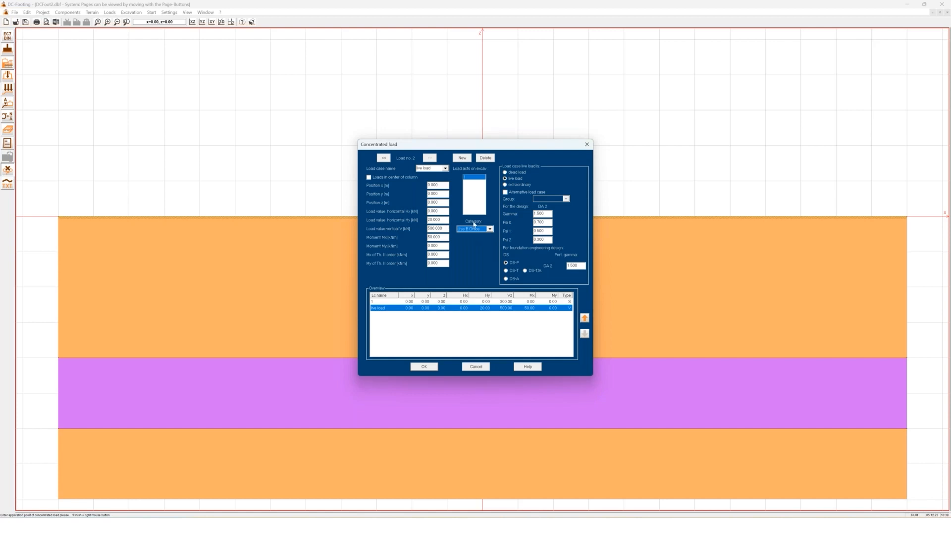
Step: Add a third load case named "Wind" with Hx 35 kN, V 0 kN, My 90 kNm and category Wind
left_click(463, 158)
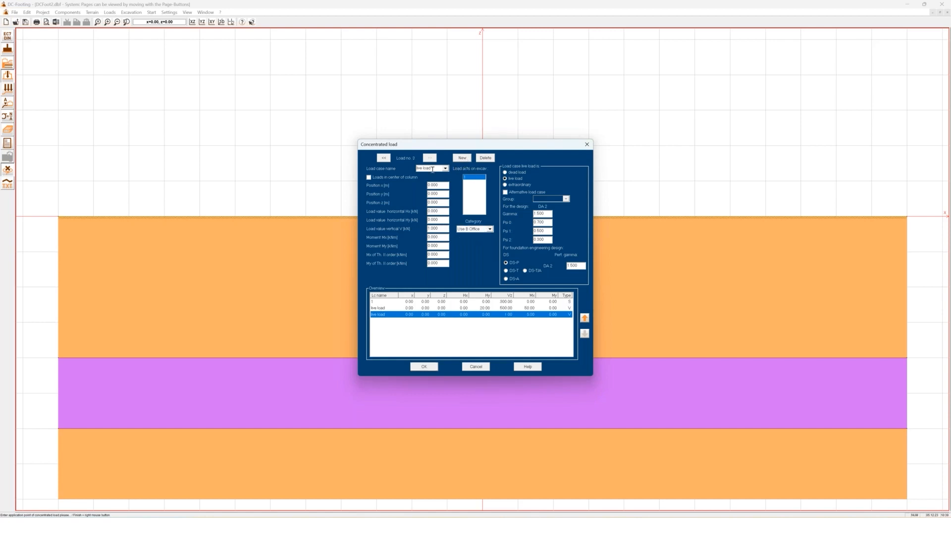
left_click(433, 169)
type("W")
left_click(441, 212)
type("35")
left_click(432, 228)
type("0")
double_click(443, 246)
type("0")
left_click(468, 230)
scroll(473, 265, "down", 2)
scroll(473, 268, "down", 3)
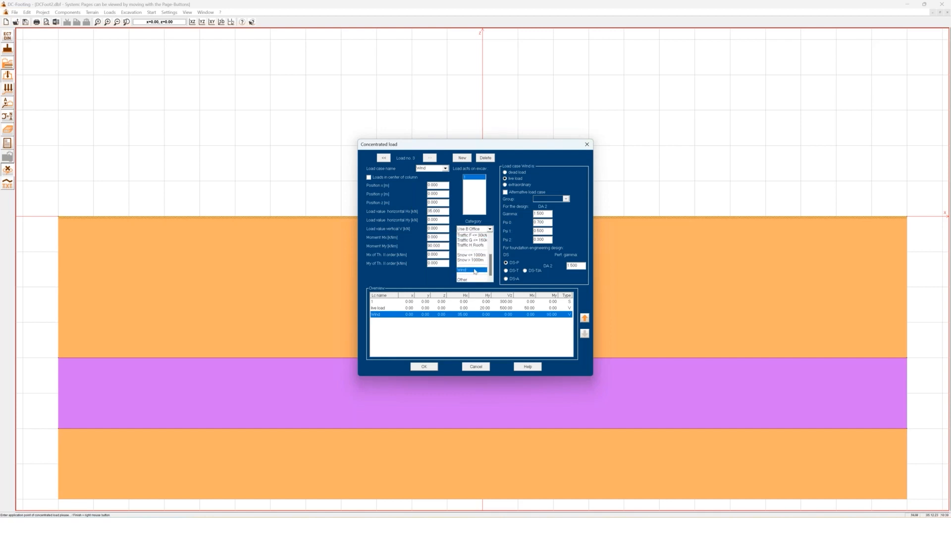
left_click(474, 271)
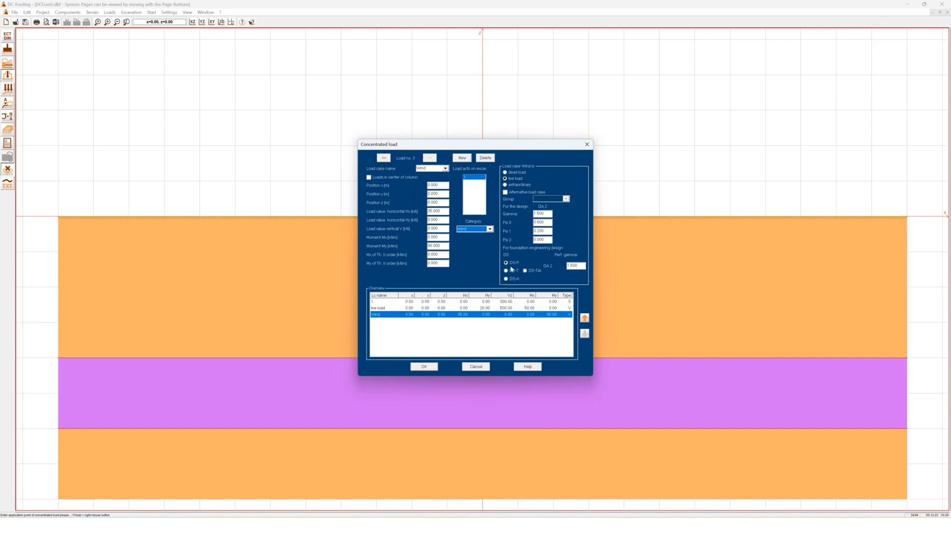
Step: Check the live load case's category and safety factors, and accept the concentrated loads
left_click(475, 230)
left_click(476, 230)
left_click(457, 309)
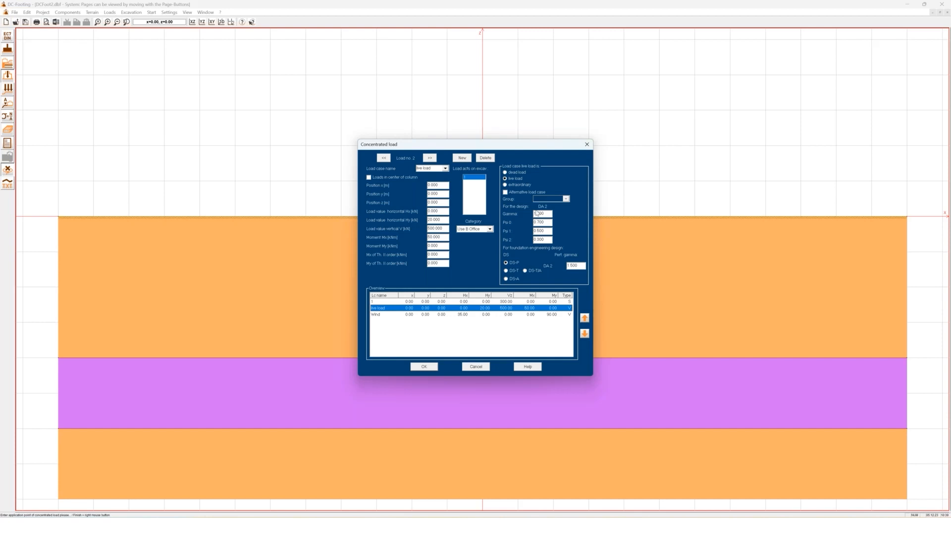
left_click(434, 368)
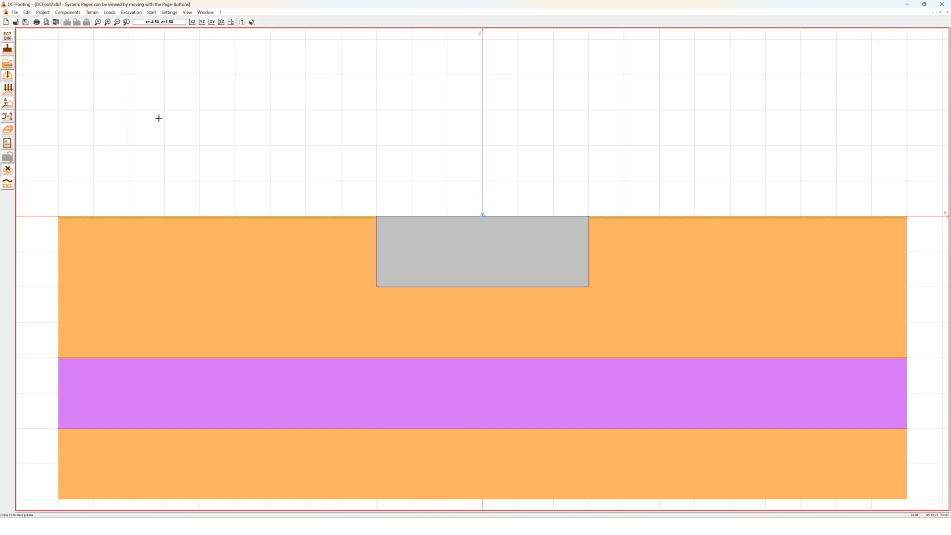
left_click(203, 218)
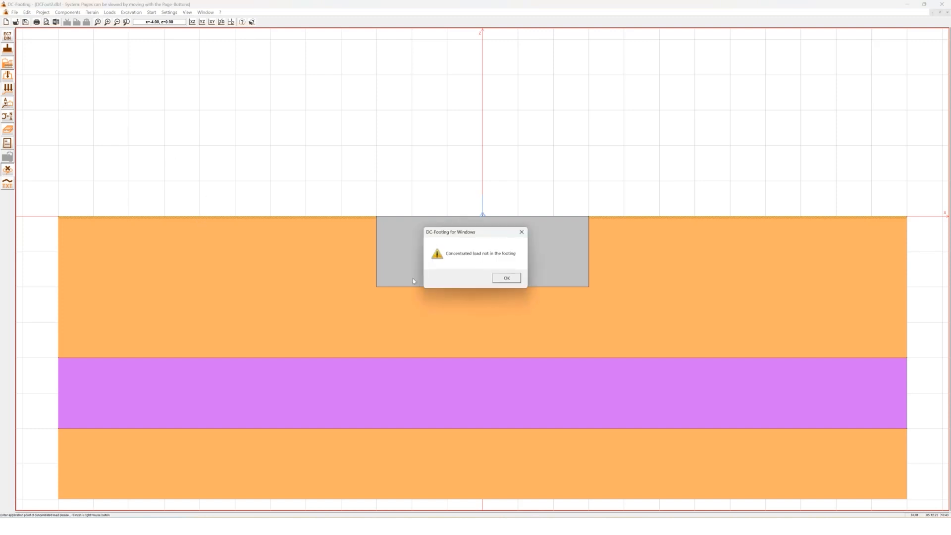
left_click(506, 277)
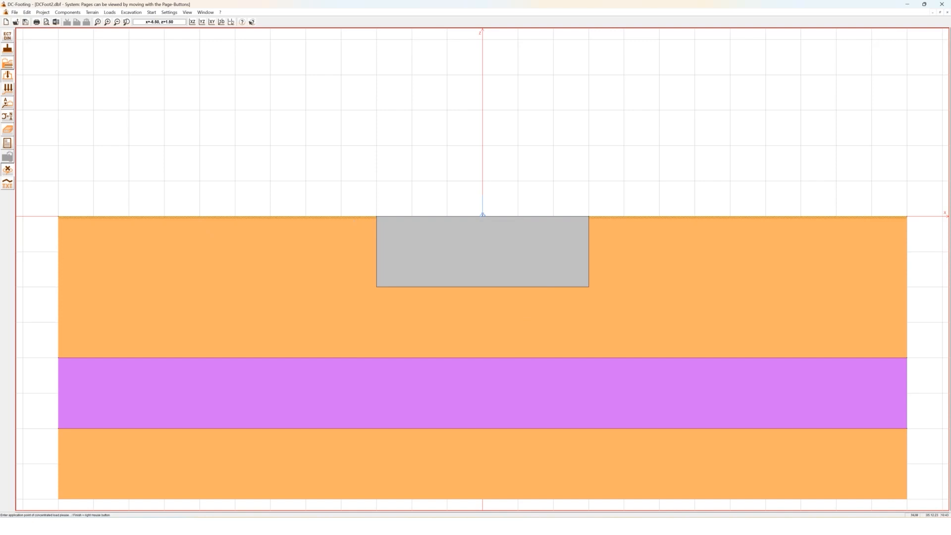
Step: Review the existing excavation's depth, steps, applied loads and earth pressure settings, and accept them without changes
left_click(8, 108)
left_click(305, 217)
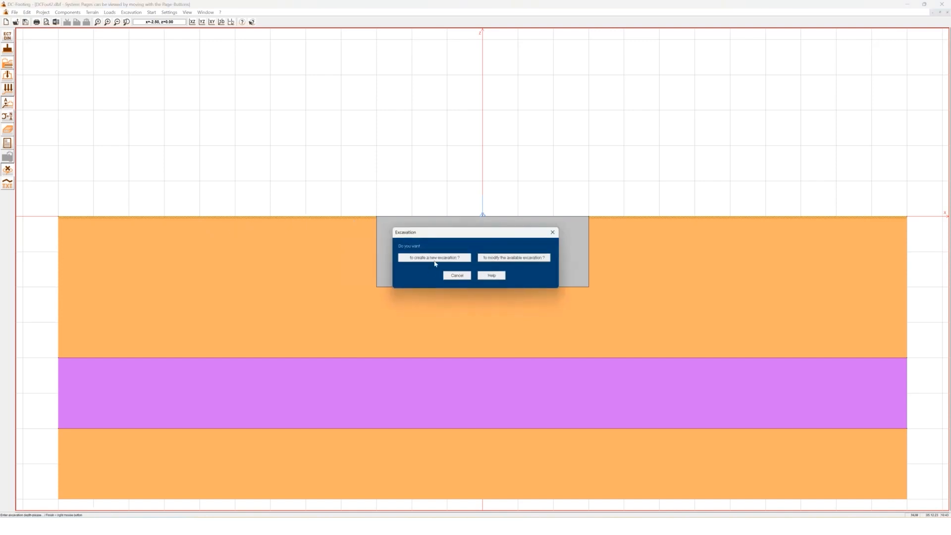
left_click(500, 258)
left_click(180, 215)
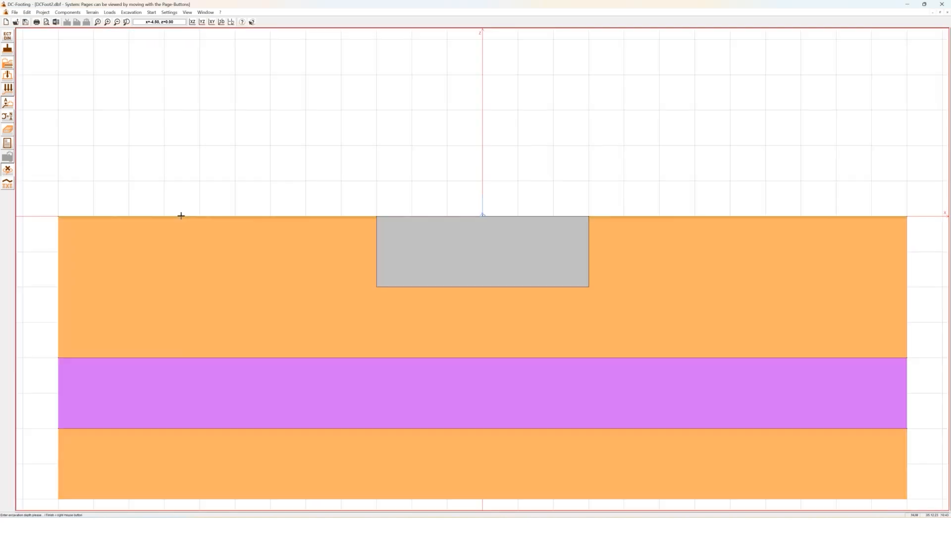
double_click(181, 218)
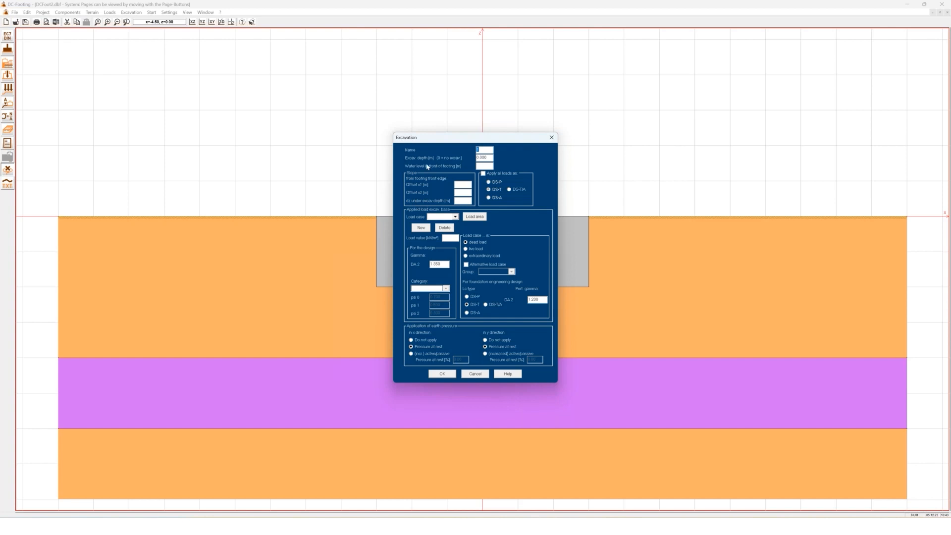
left_click(442, 374)
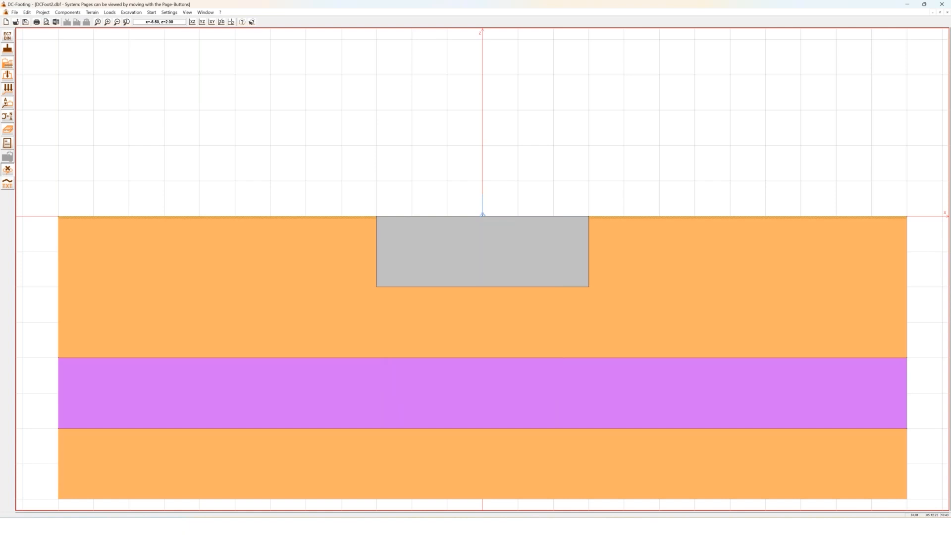
Step: Review the footing's bottom reinforcement in the x direction and accept the reinforcement selection
left_click(7, 116)
left_click(8, 130)
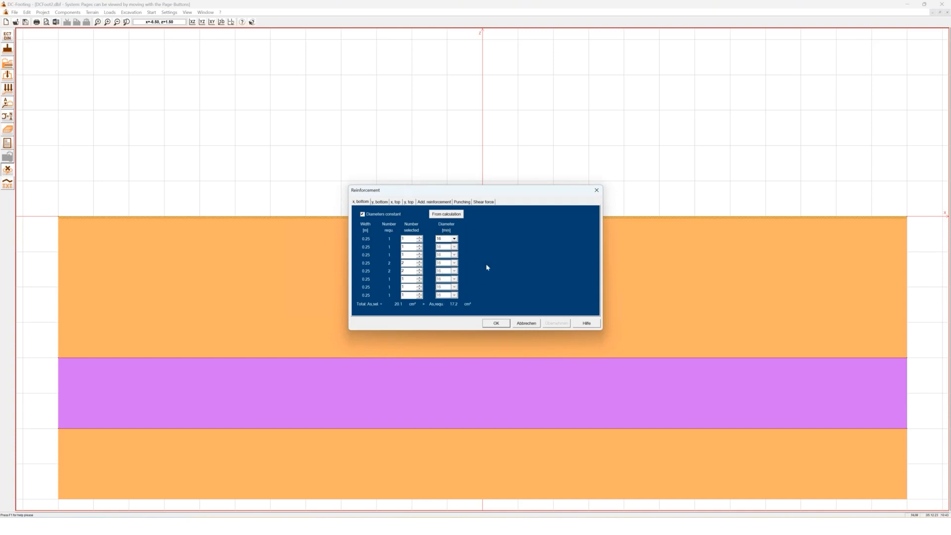
left_click(496, 323)
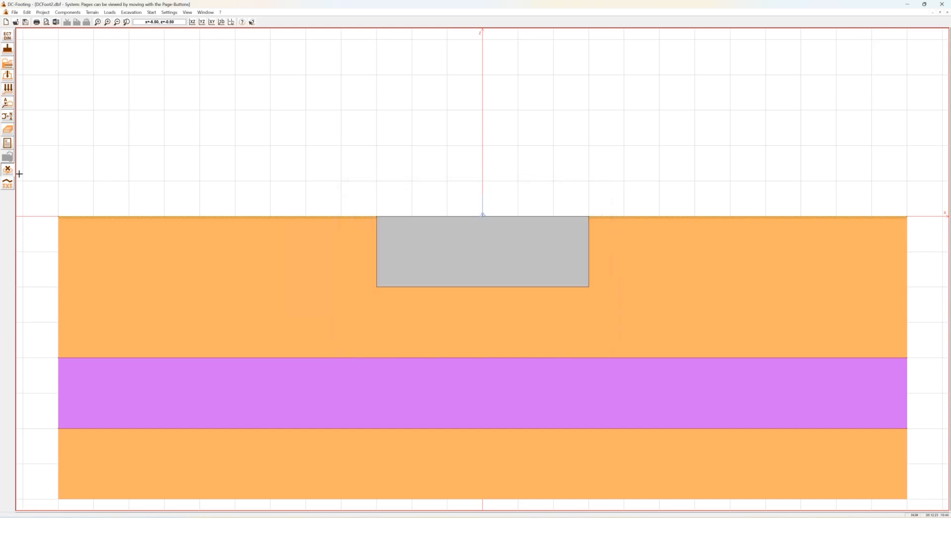
Step: Generate the results report and examine its footing, soil and load data, partial safety factors and load case combinations
left_click(7, 143)
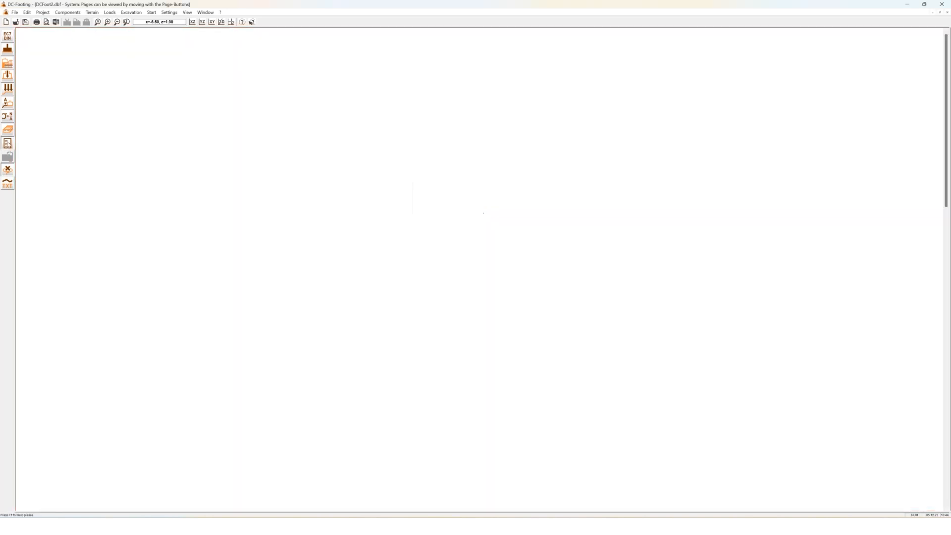
scroll(229, 243, "down", 2)
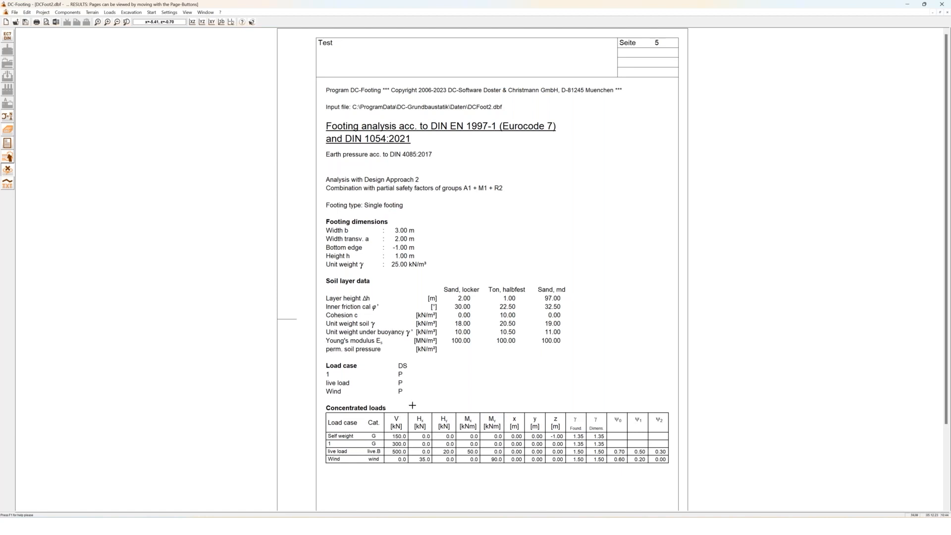
scroll(413, 405, "down", 2)
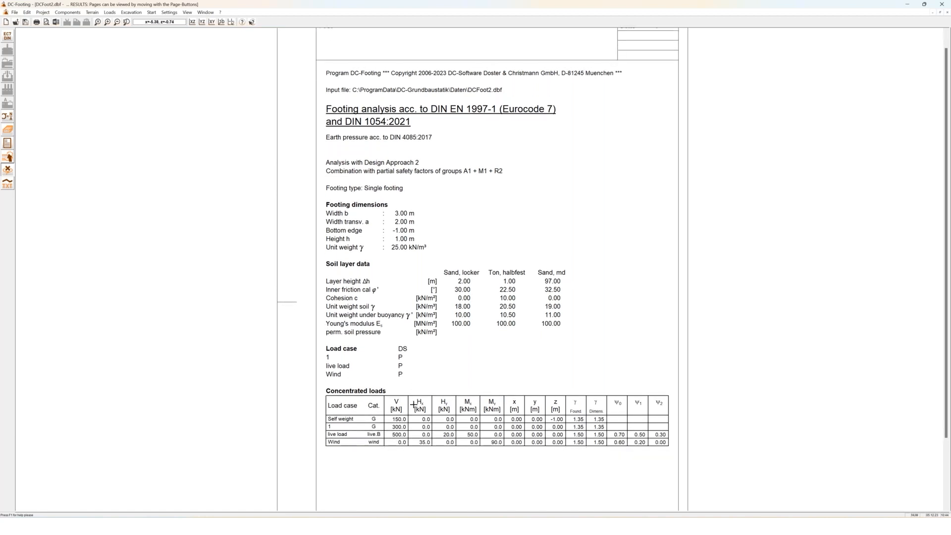
scroll(413, 405, "down", 5)
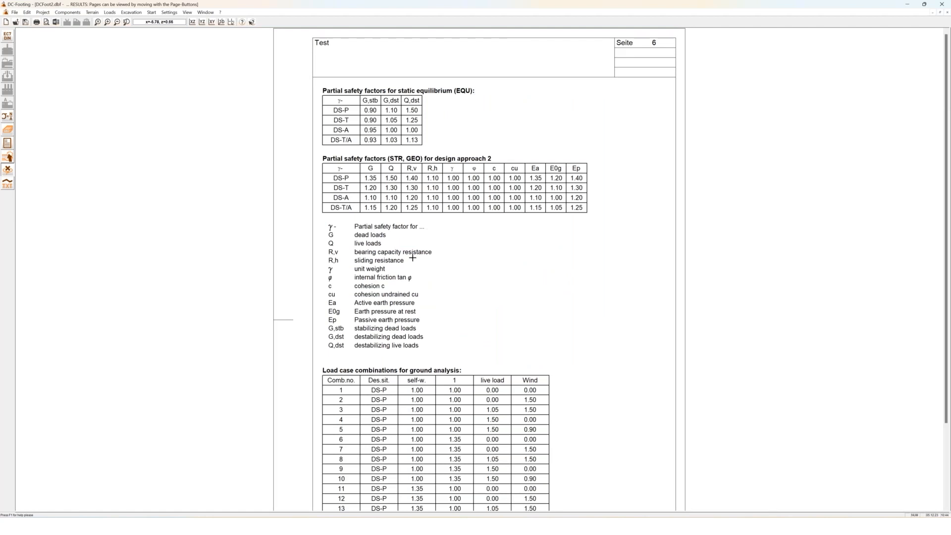
scroll(417, 257, "down", 3)
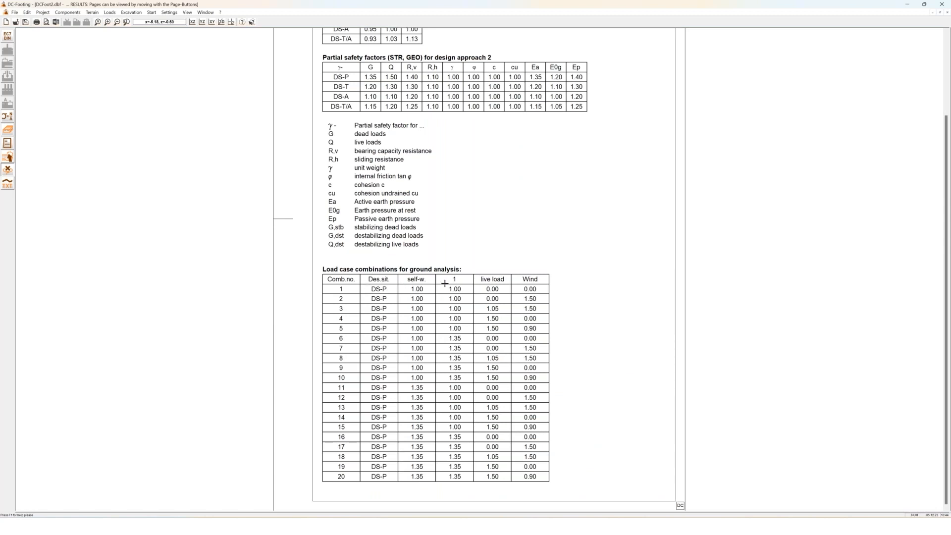
Step: Examine the report's load case combinations for dimensioning, the results and reinforcement tables, and the overturning verifications
scroll(454, 284, "down", 3)
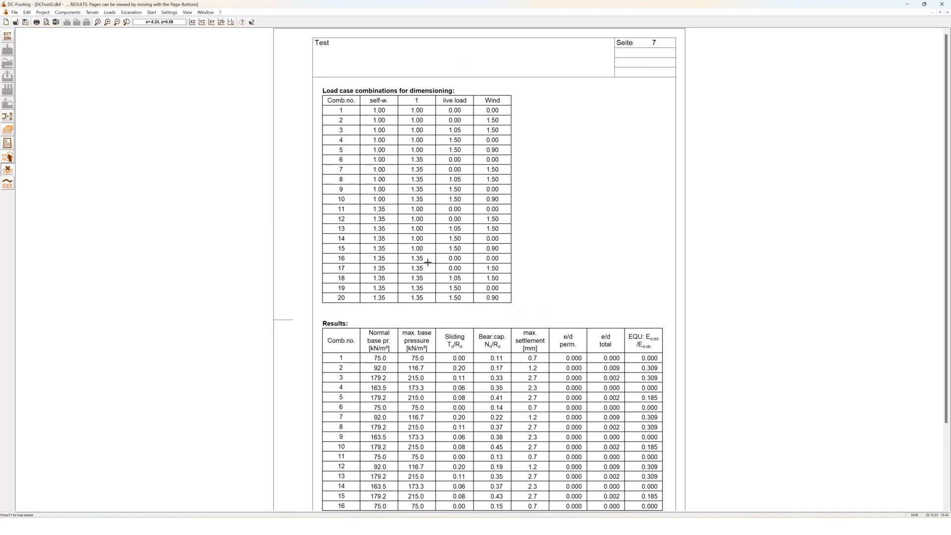
scroll(426, 262, "down", 2)
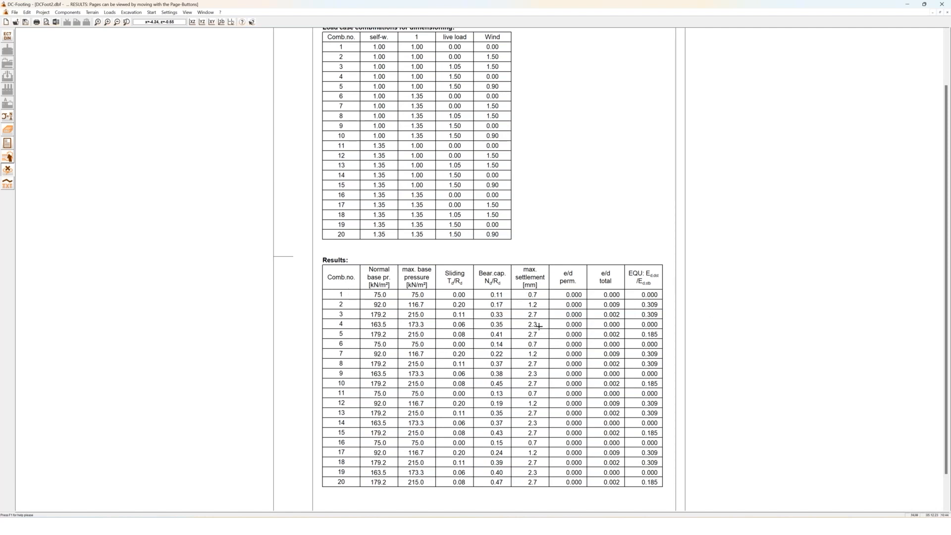
scroll(538, 325, "down", 5)
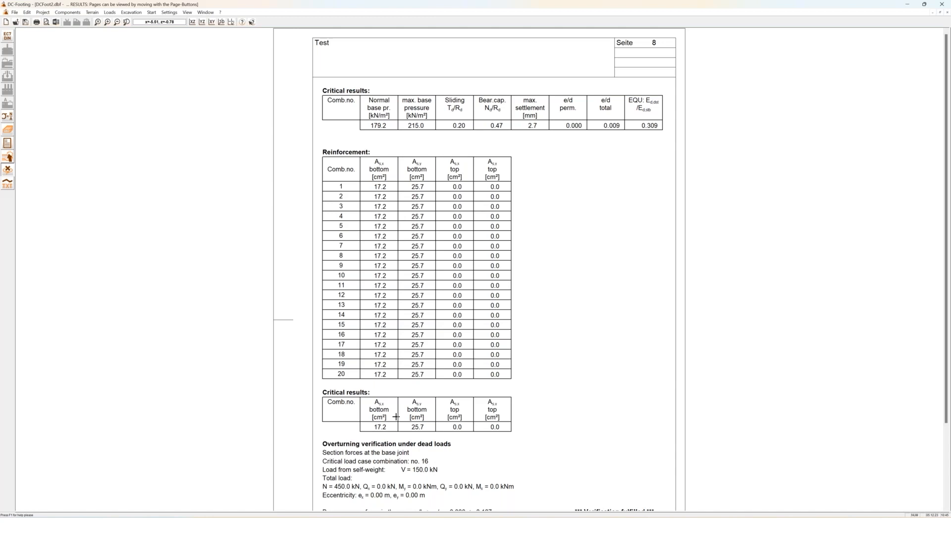
scroll(410, 441, "down", 1)
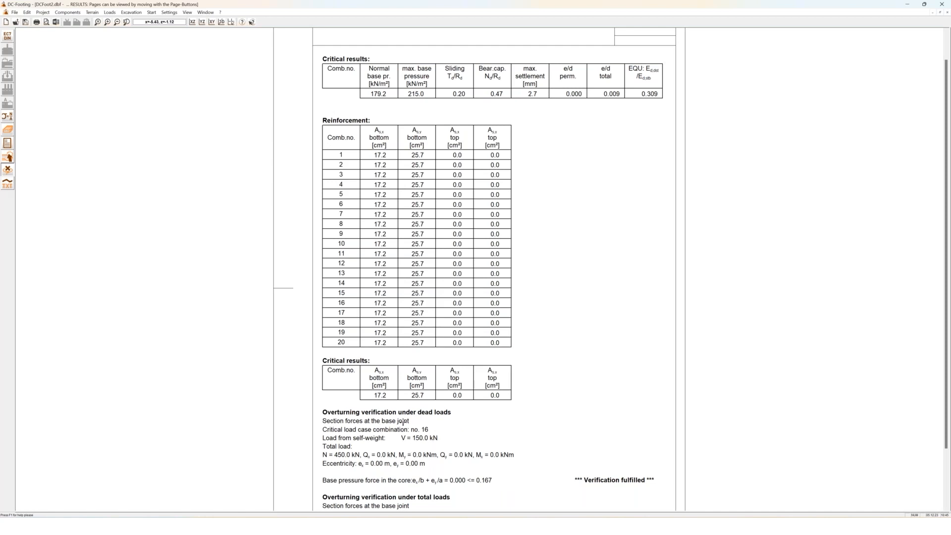
scroll(402, 421, "down", 1)
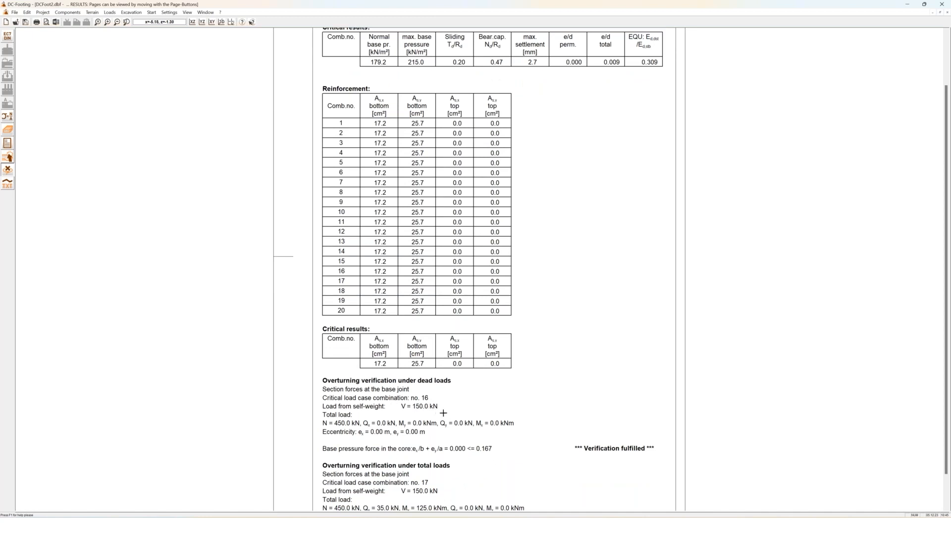
scroll(458, 446, "down", 1)
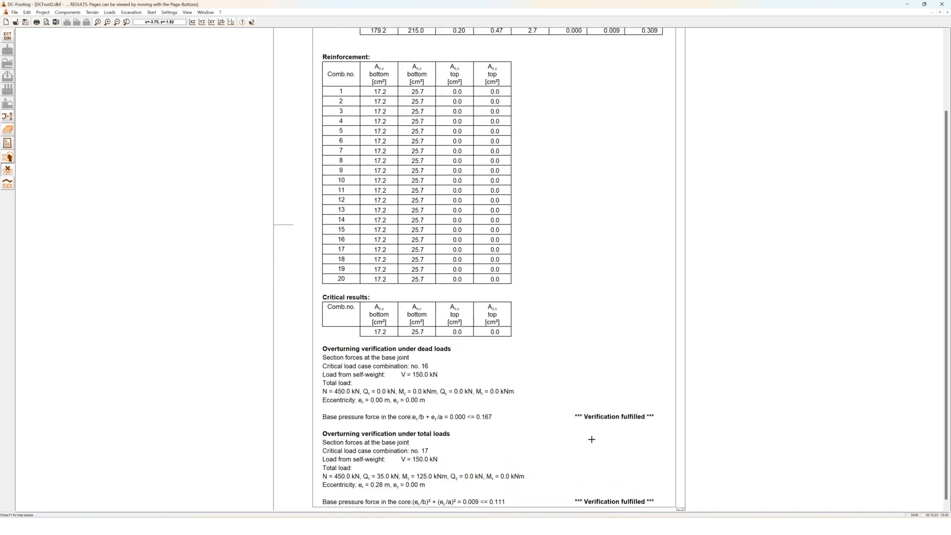
Step: Examine the equilibrium, soil pressure, sliding and bearing capacity verifications and the settlement calculation in the report
scroll(528, 421, "down", 1)
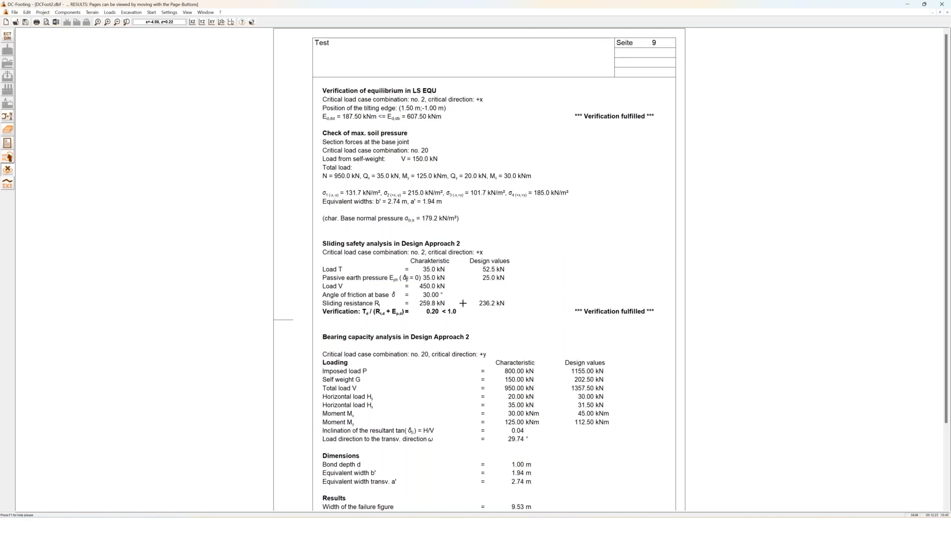
scroll(410, 286, "down", 1)
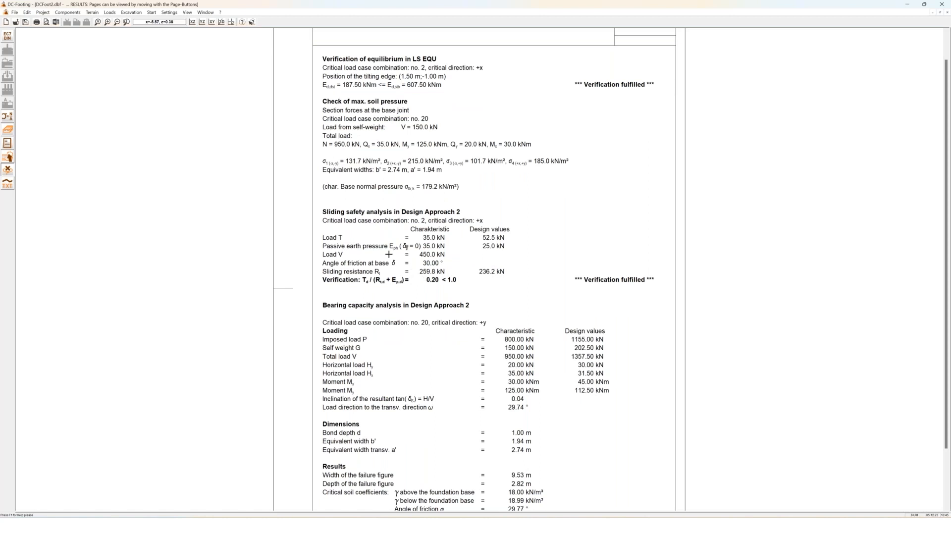
scroll(389, 254, "down", 3)
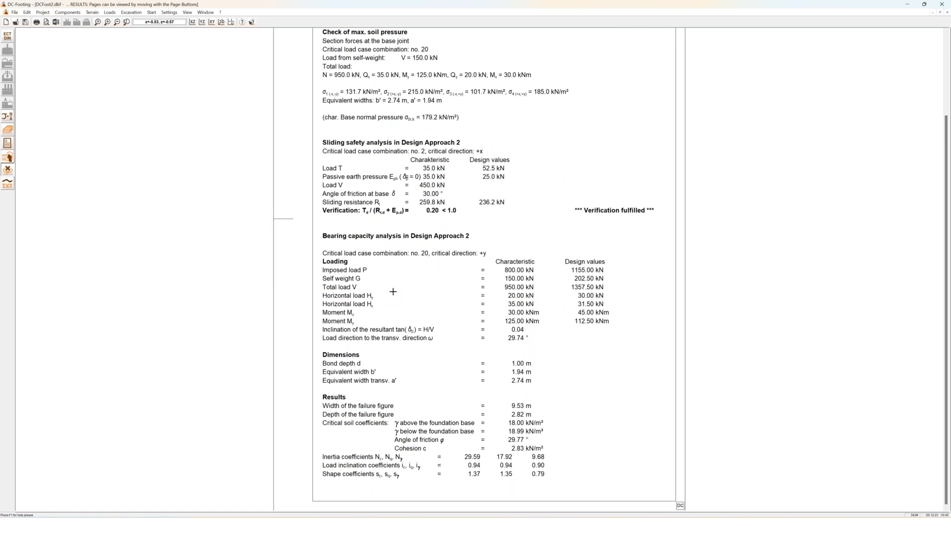
scroll(393, 291, "down", 3)
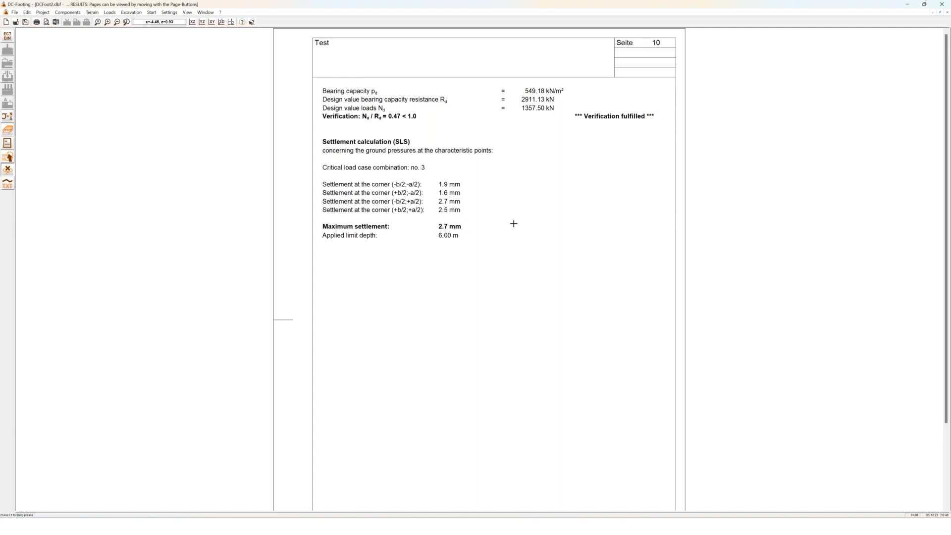
scroll(489, 243, "down", 2)
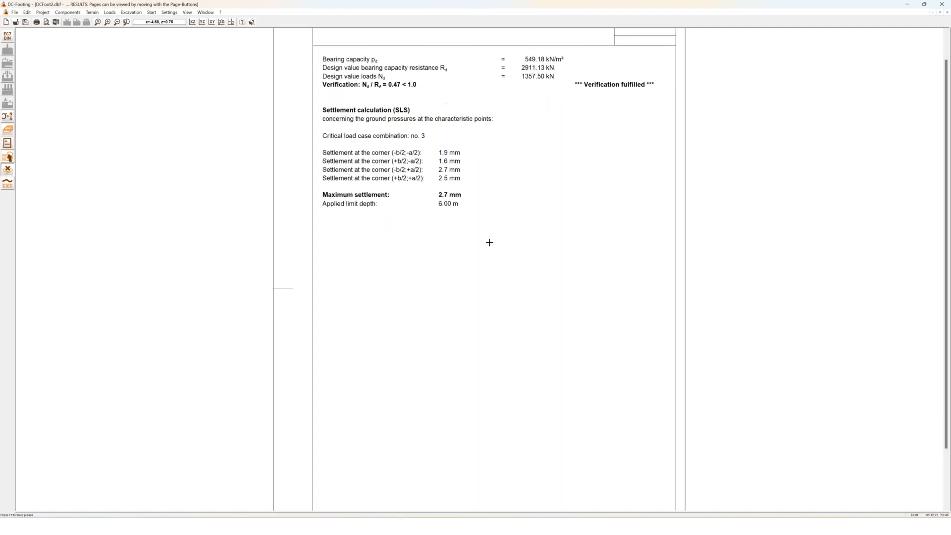
Step: Examine the report's section drawings of the footing in both directions, with soil layers and failure figure
scroll(489, 242, "down", 5)
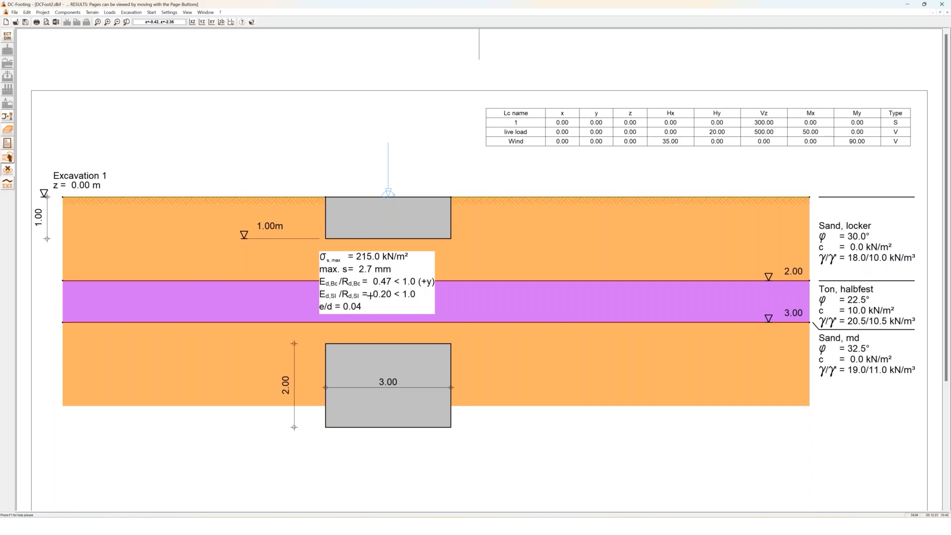
scroll(380, 285, "down", 5)
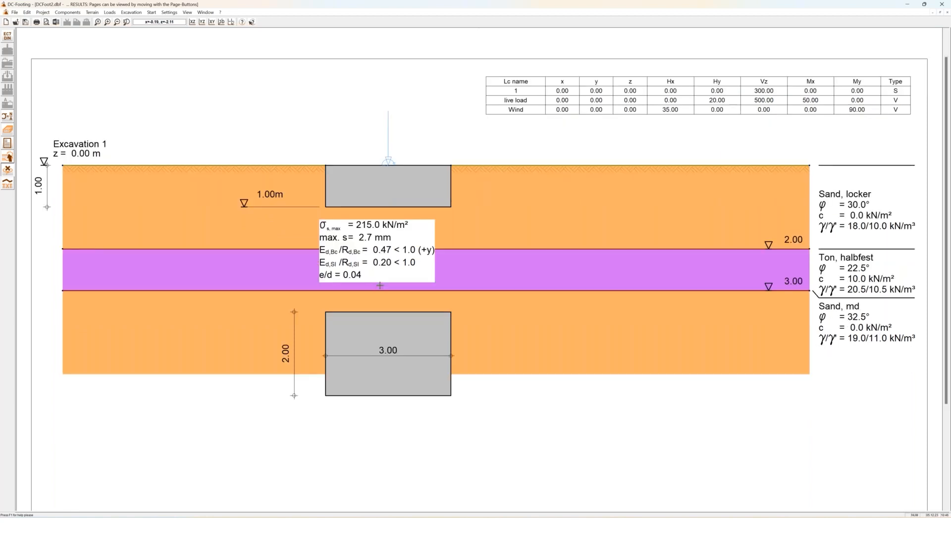
key("Page_Down")
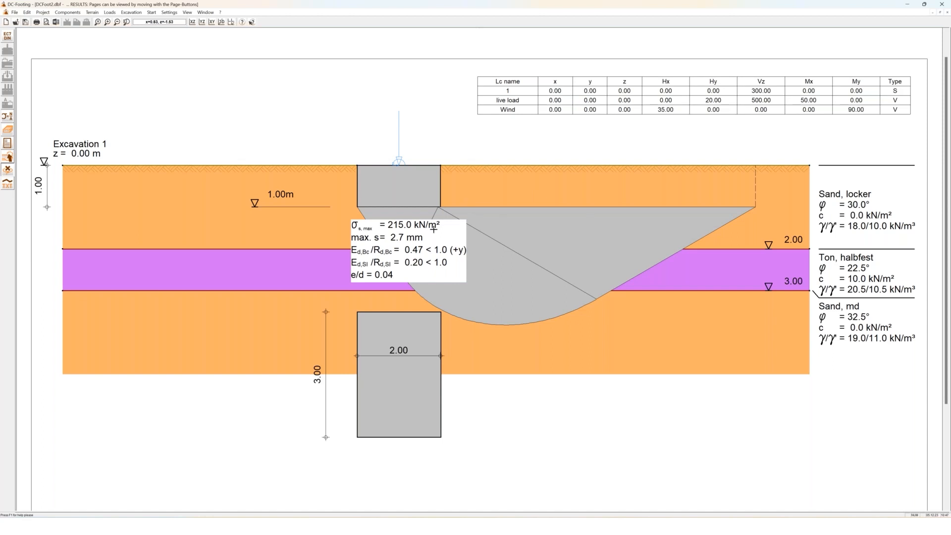
Step: Examine the reinforced concrete design, punching calculation and summary, and close the results report
scroll(434, 229, "down", 10)
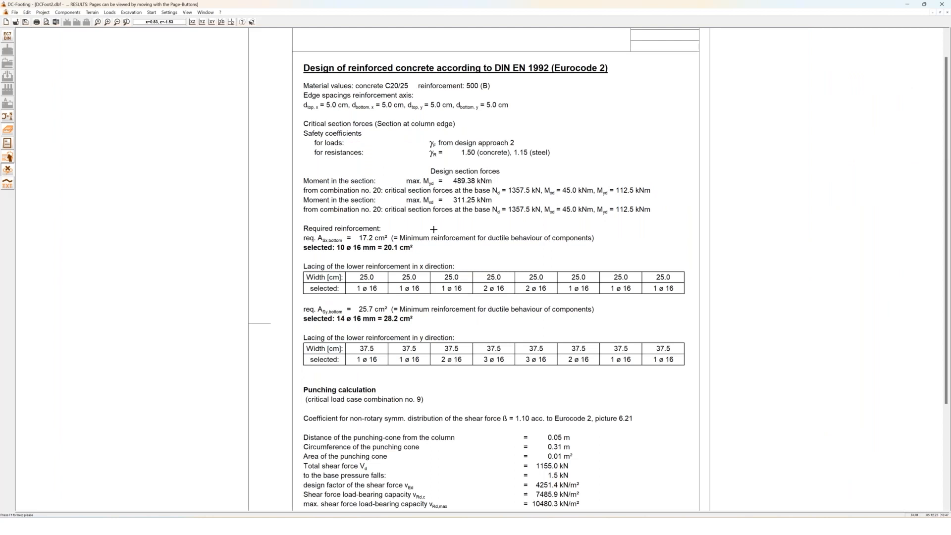
scroll(433, 229, "down", 1)
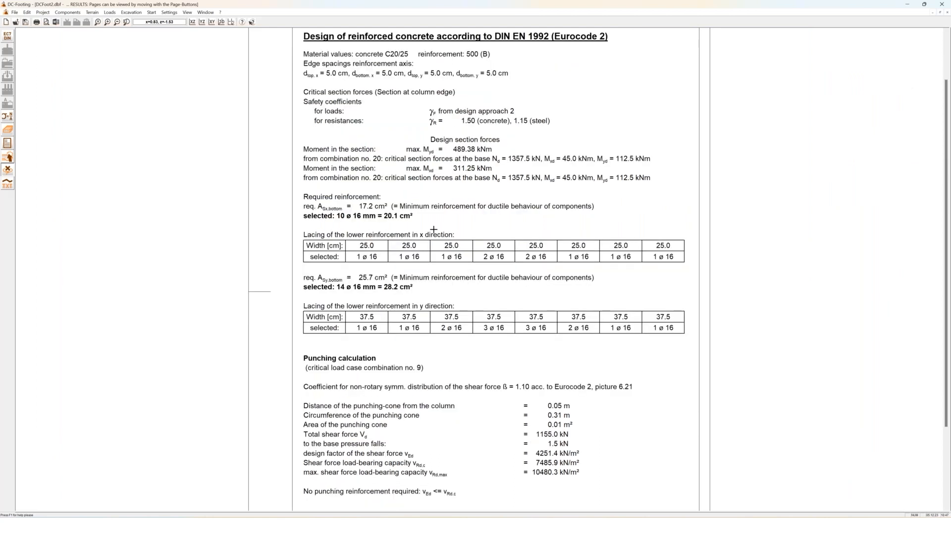
scroll(433, 229, "down", 2)
scroll(434, 229, "up", 2)
scroll(424, 216, "down", 3)
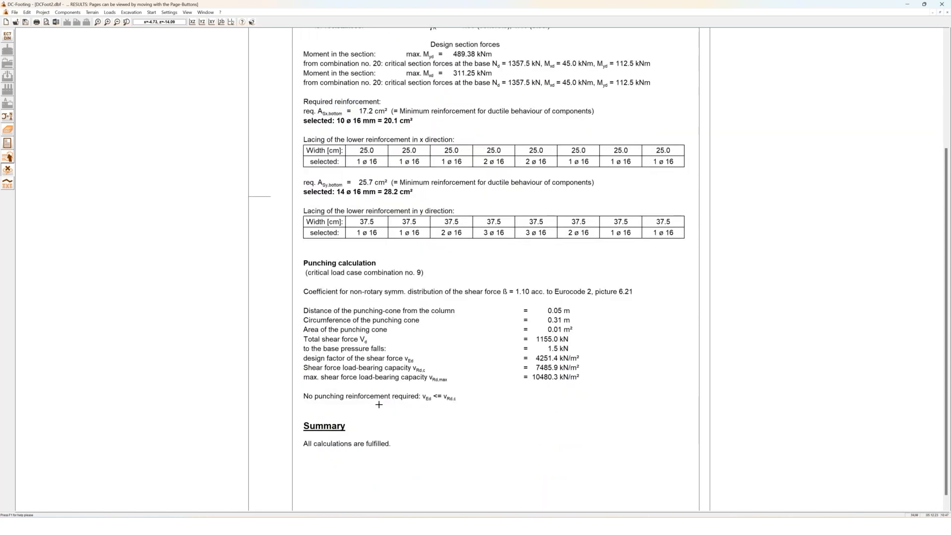
scroll(379, 405, "down", 1)
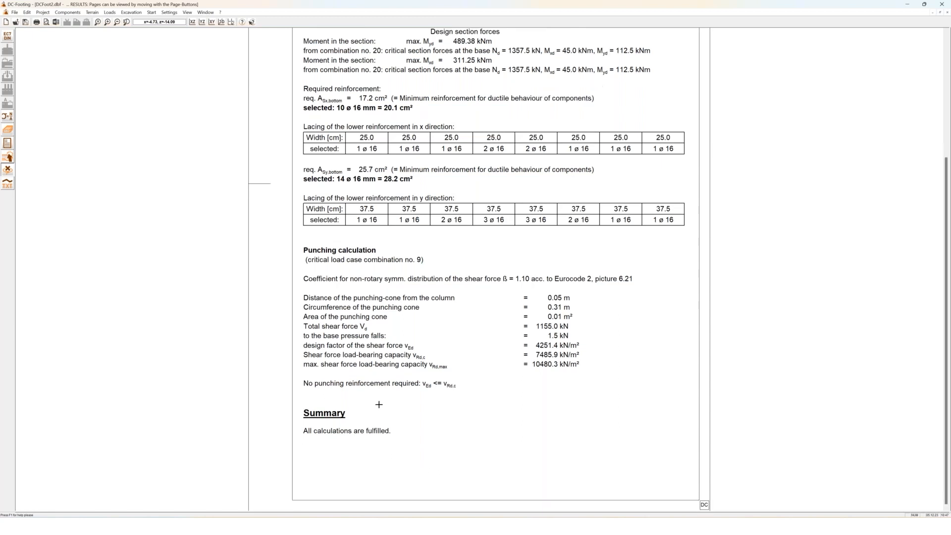
left_click(9, 156)
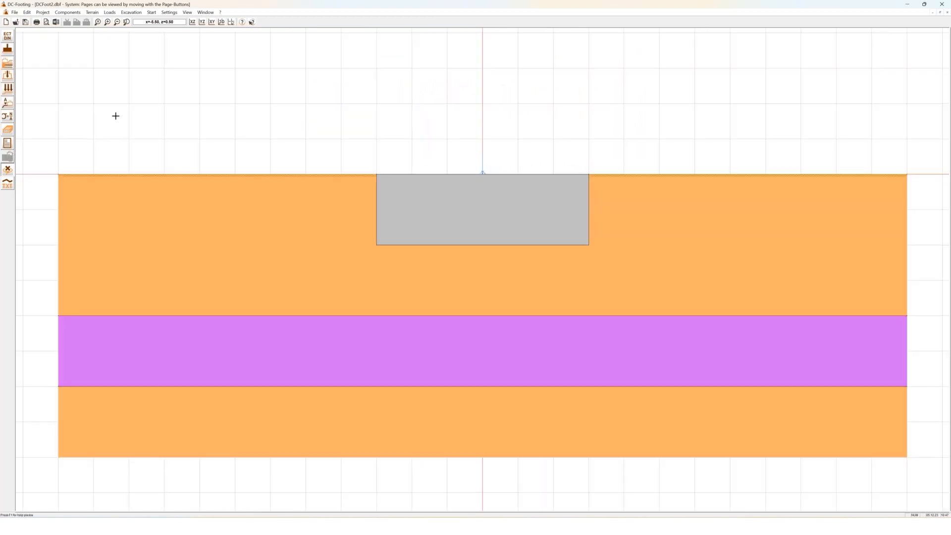
Step: Inspect the footing and its base pressure from several angles in the 3D view, and return to the XZ section
left_click(222, 22)
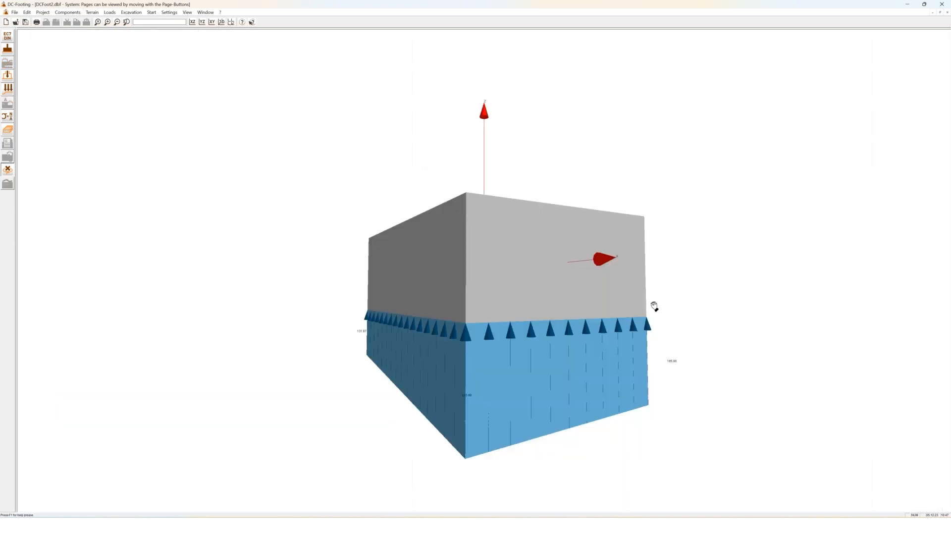
left_click_drag(458, 265, 615, 296)
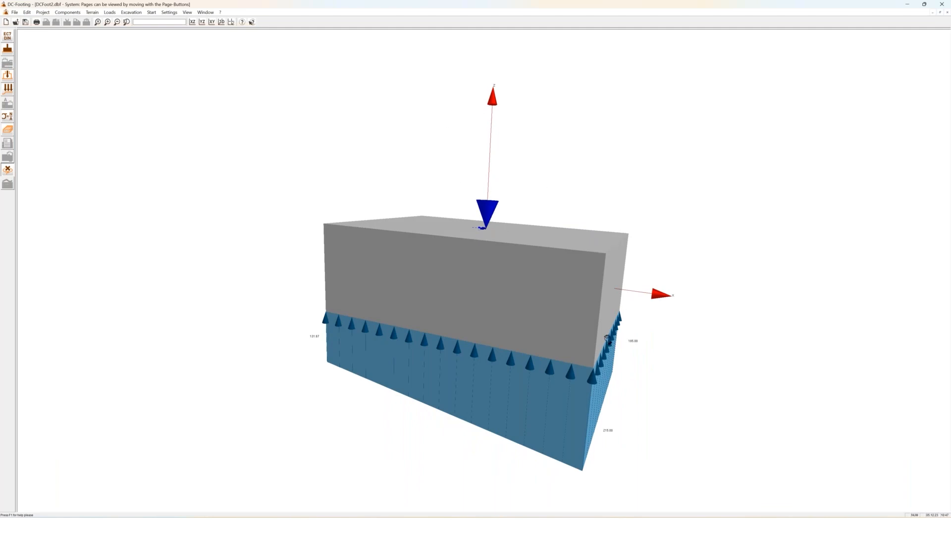
left_click_drag(462, 409, 343, 325)
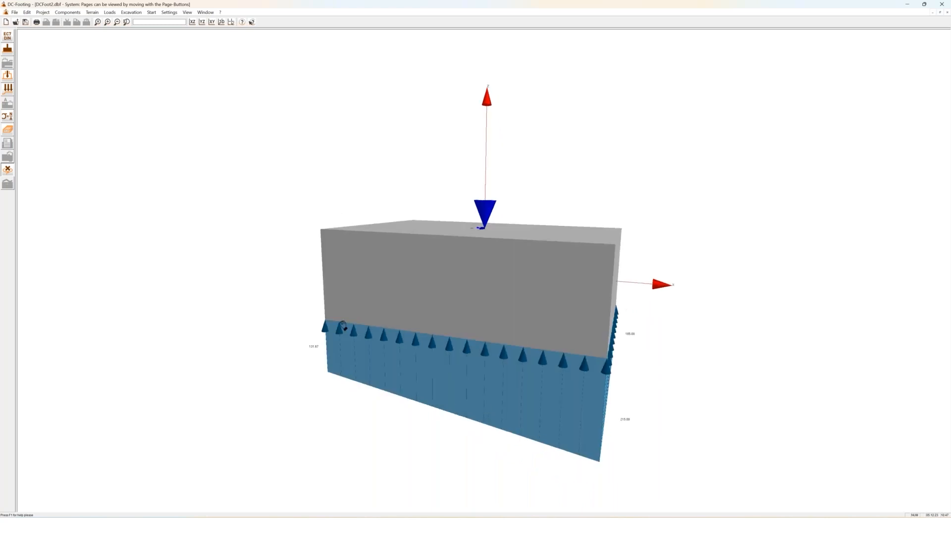
left_click(192, 22)
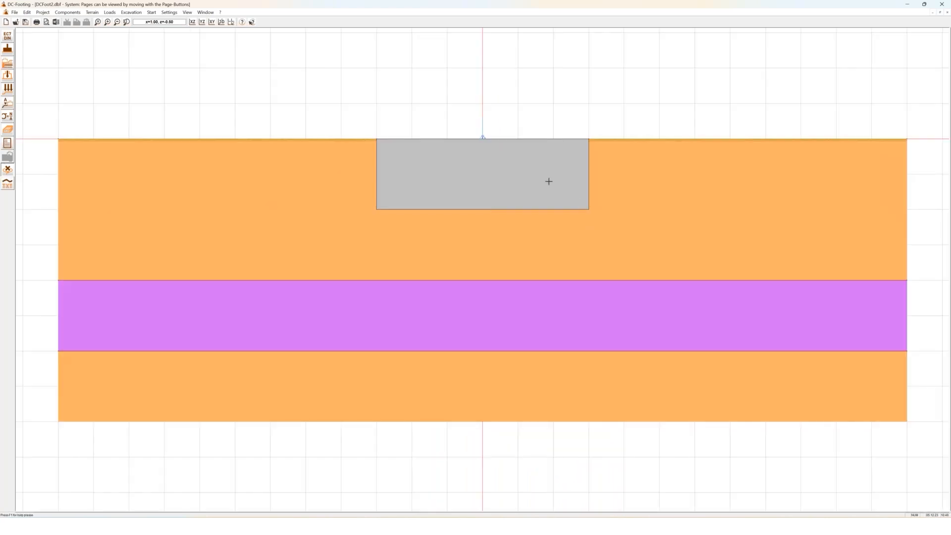
Step: Enable centric optimization of the footing in the x and y directions and generate the results report again
double_click(470, 176)
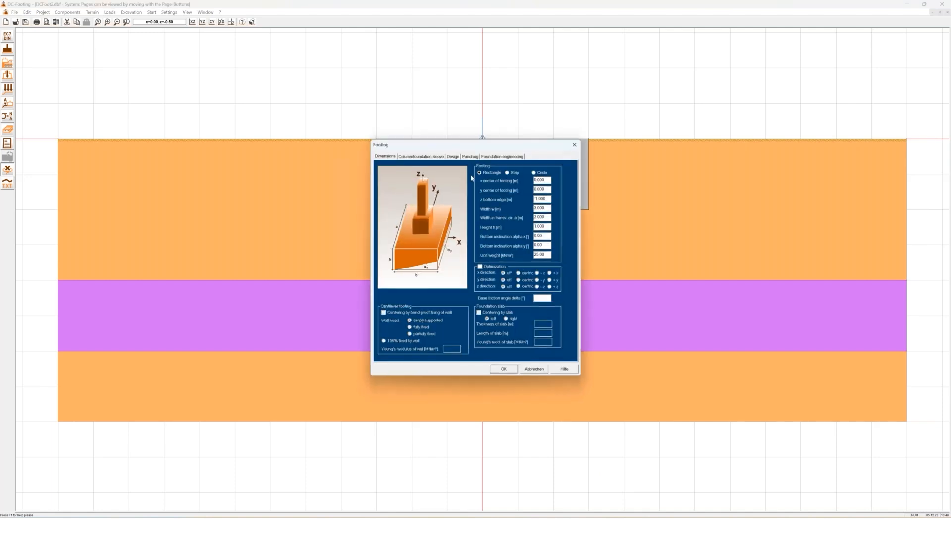
left_click(525, 274)
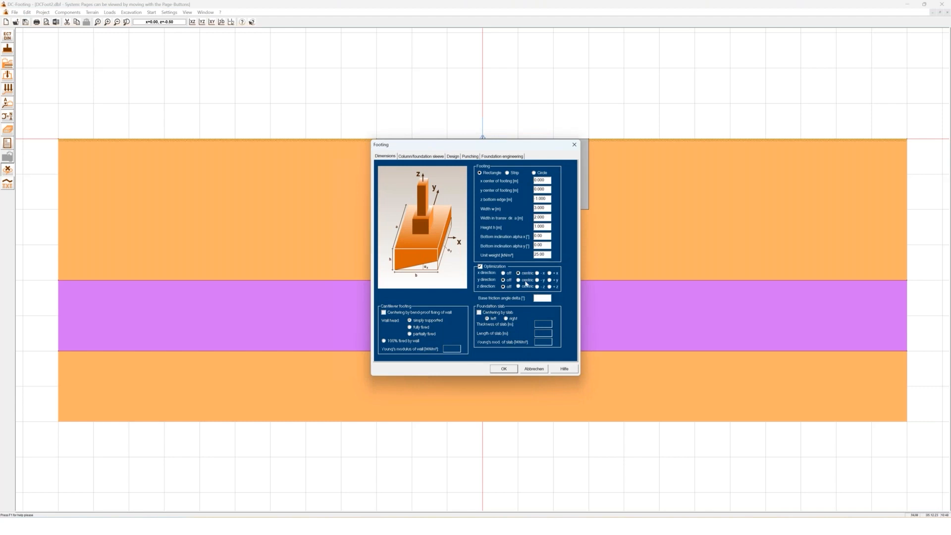
left_click(503, 371)
left_click(8, 118)
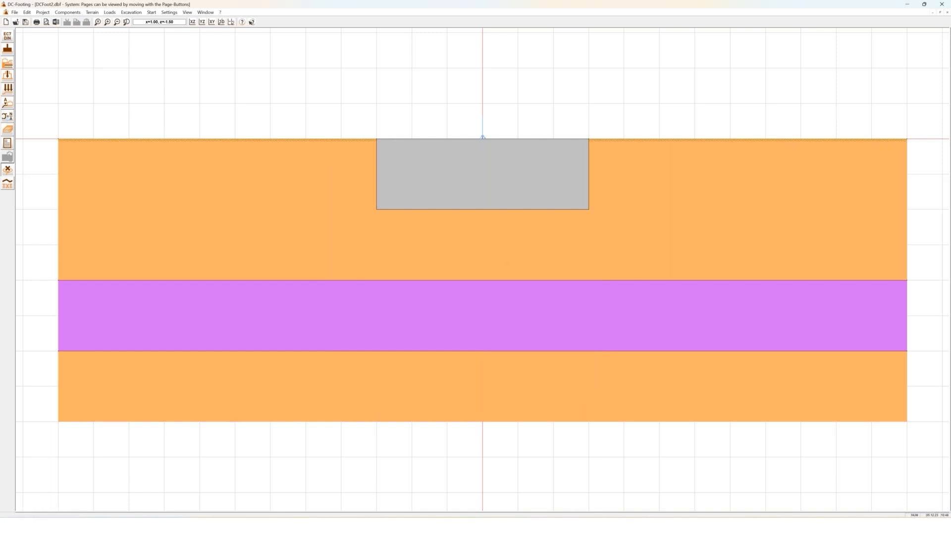
left_click(8, 144)
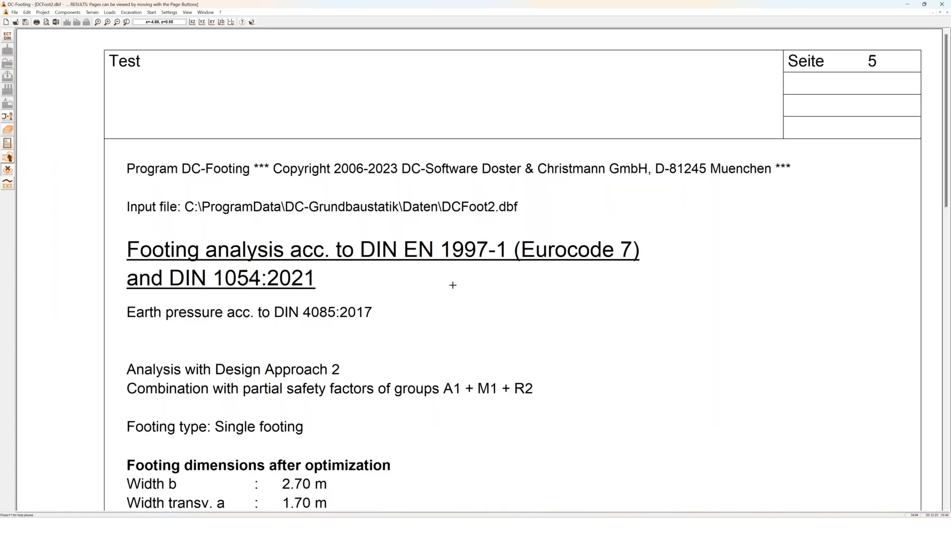
Step: Examine the optimized footing's dimensions, soil and load data, critical results and required reinforcement in the new report
scroll(452, 285, "down", 2)
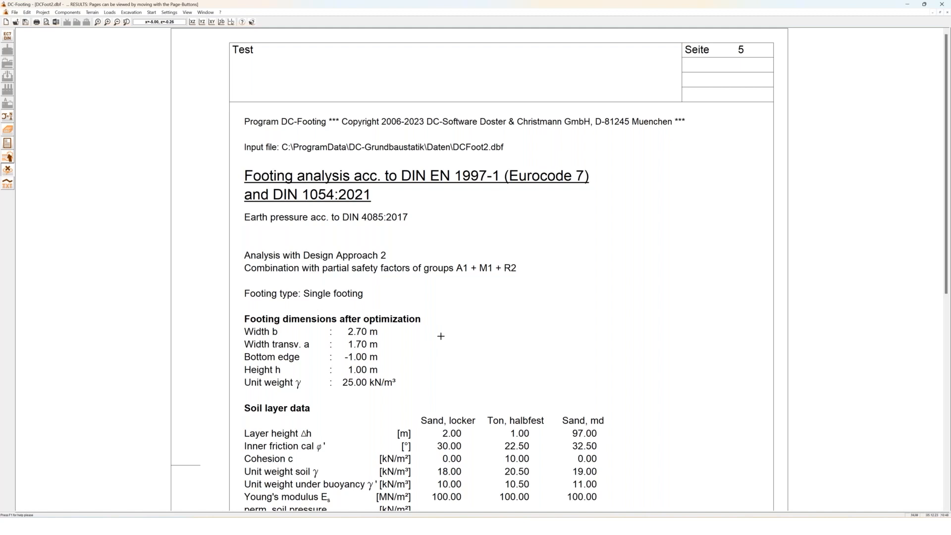
scroll(441, 336, "down", 4)
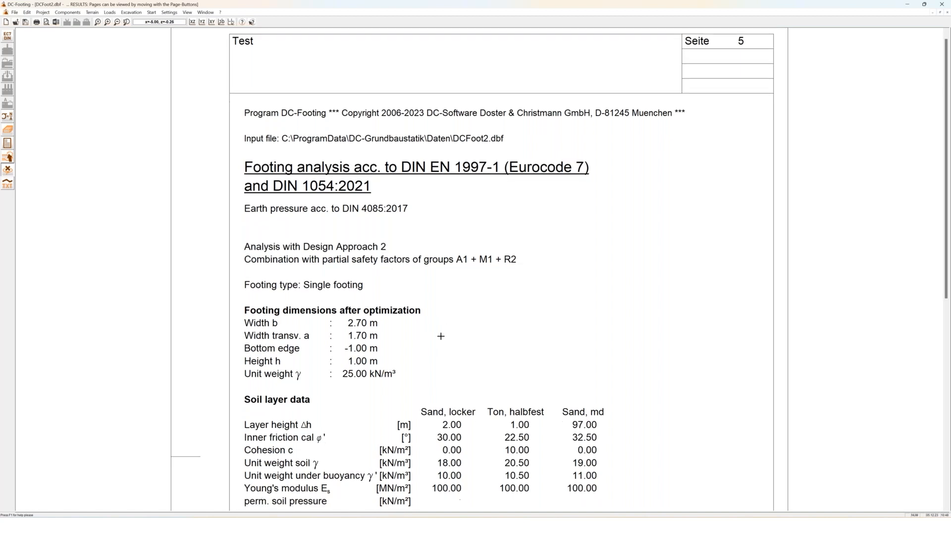
scroll(440, 335, "down", 1)
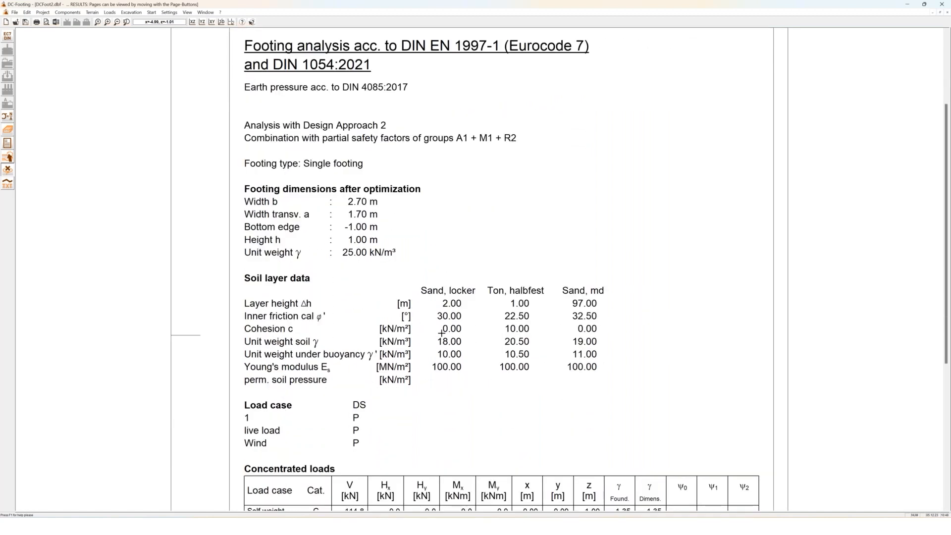
scroll(441, 333, "down", 1)
key("Page_Down")
key("Page_Down")
key("Page_Down")
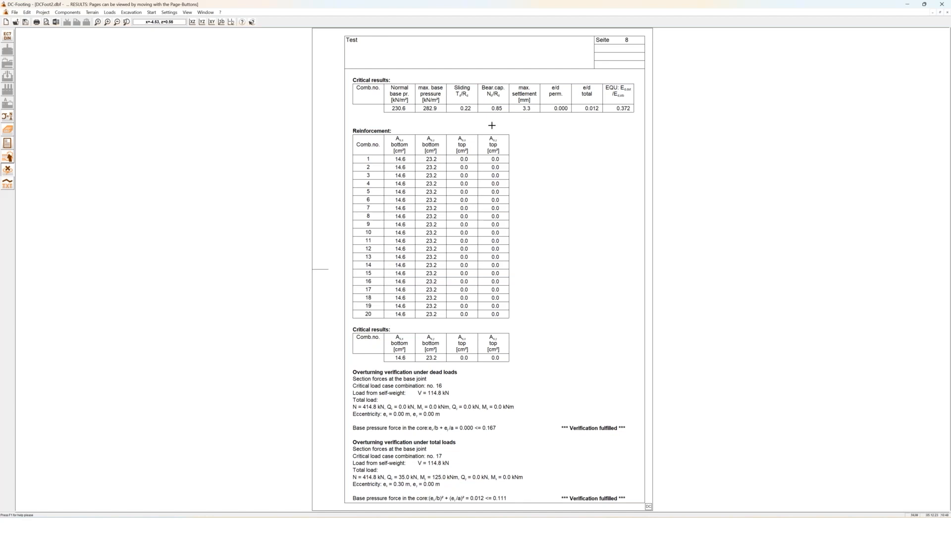
Step: Review the optimized footing's concrete design, punching check and section drawing, and close the report
key("Page_Down")
key("Page_Down")
key("Page_Down")
key("Page_Down")
key("Page_Down")
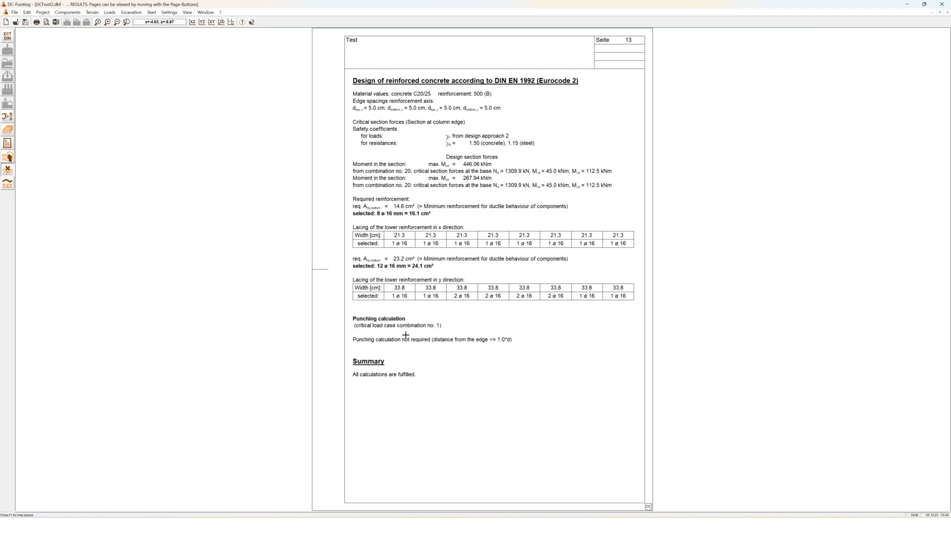
key("Page_Up")
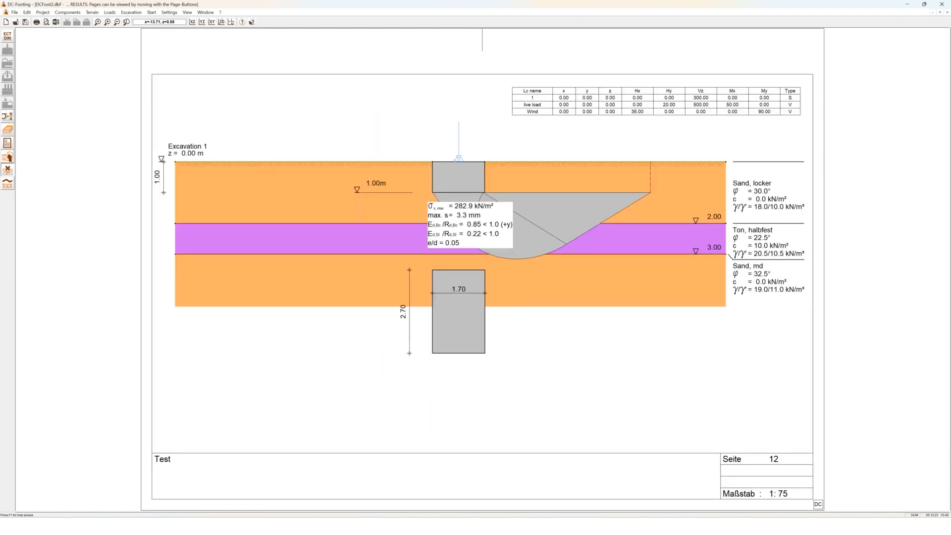
left_click(8, 158)
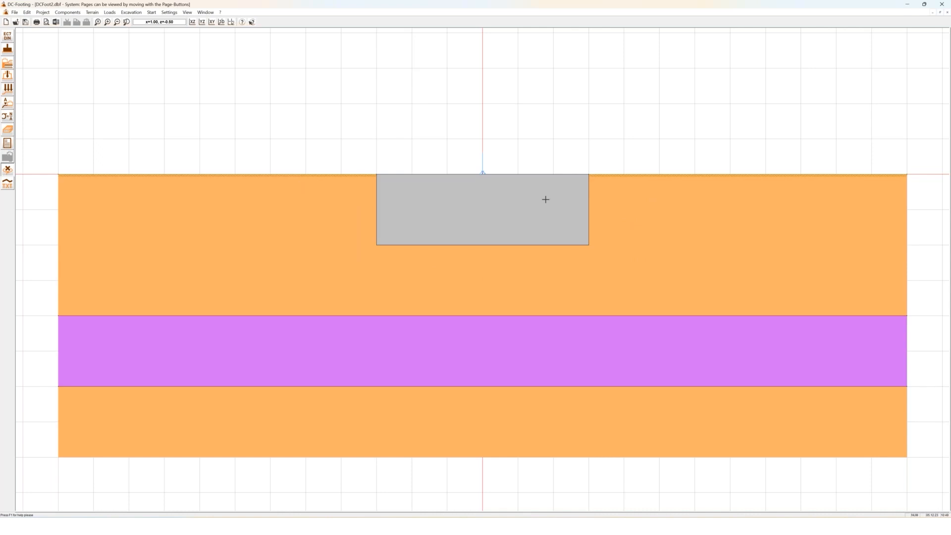
Step: Set the project's analysis approach to fixed footing acc. to Steckner
left_click(7, 36)
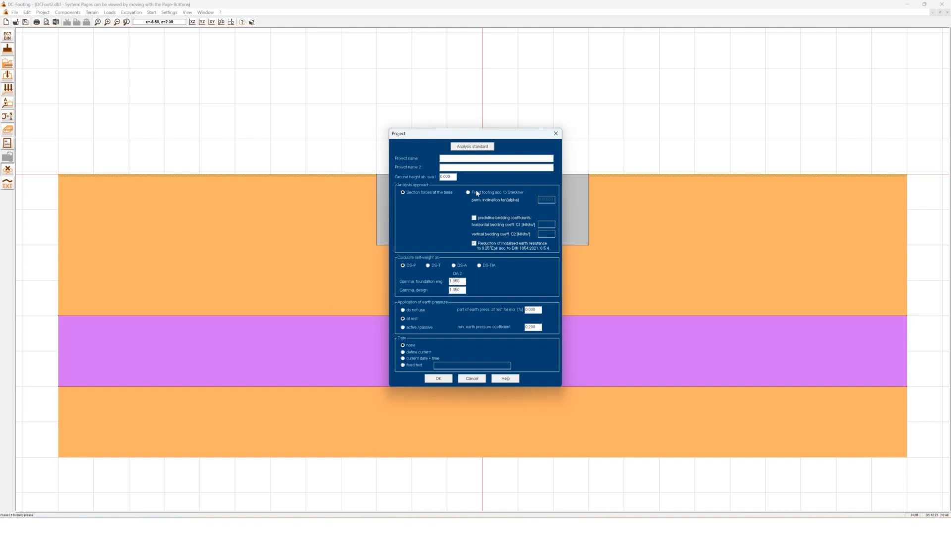
left_click(502, 191)
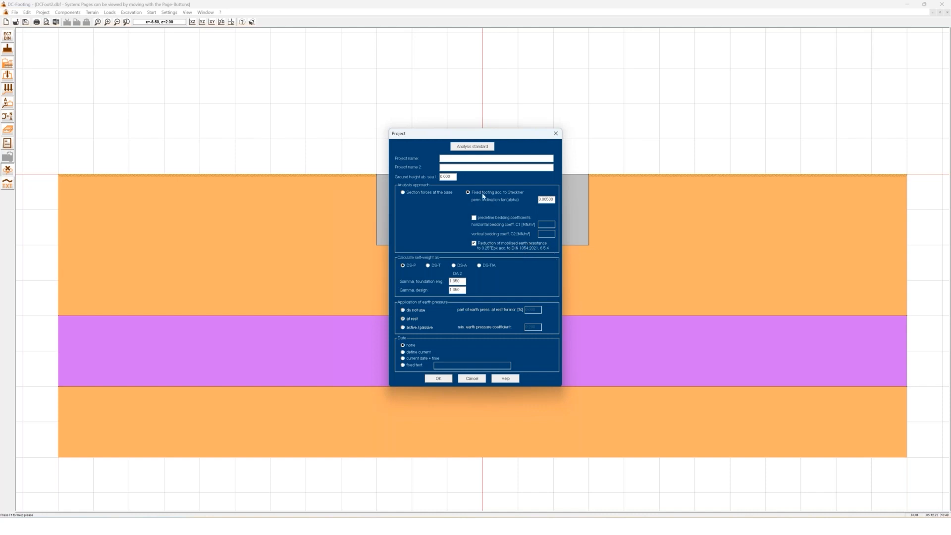
left_click(438, 378)
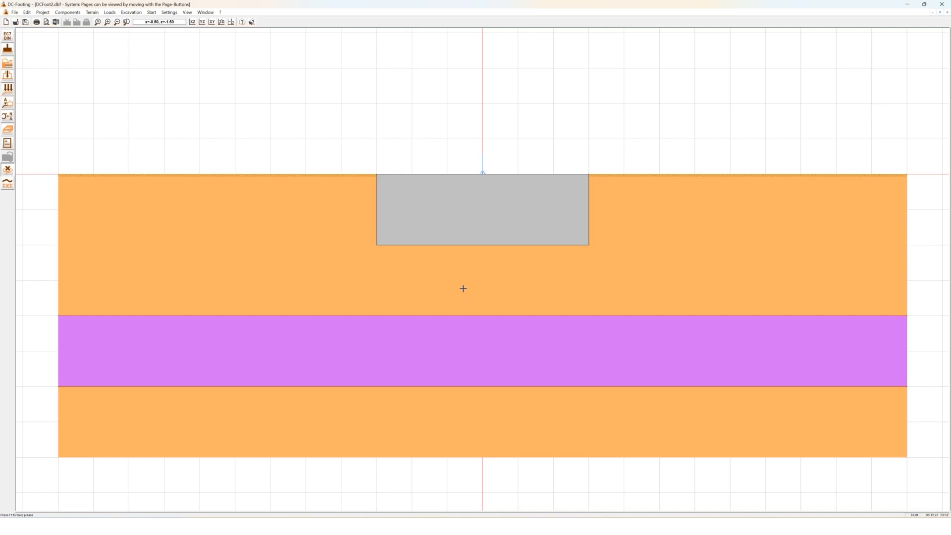
Step: Switch off the footing's optimization, with the x and y directions set to off
double_click(477, 204)
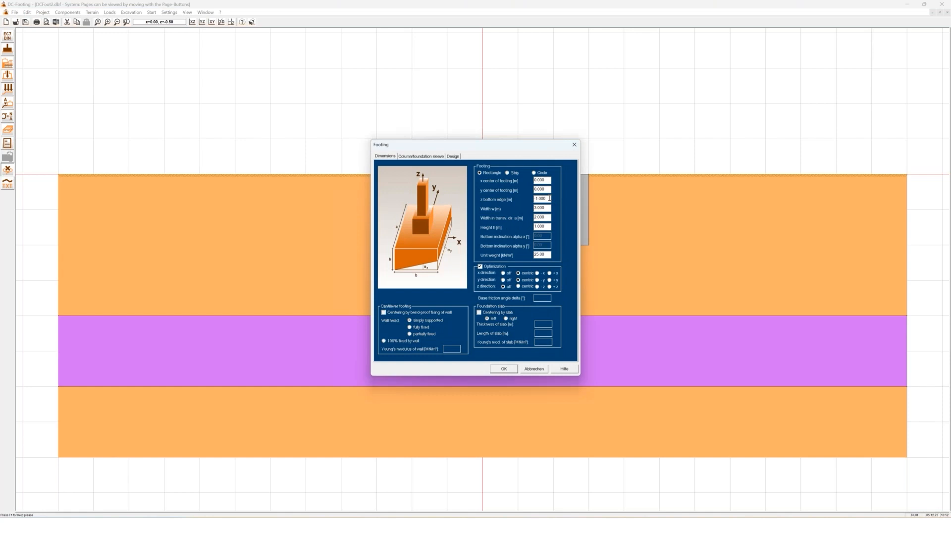
left_click(502, 273)
left_click(503, 280)
left_click(481, 266)
Step: Set the footing's bottom edge to -2 m, both widths to 1.5 m and height to 2 m, and apply the changes
left_click_drag(546, 199, 523, 200)
type("-2")
key("Tab")
type("1")
key("Tab")
type("1")
left_click_drag(548, 228, 515, 227)
type("2")
left_click(454, 156)
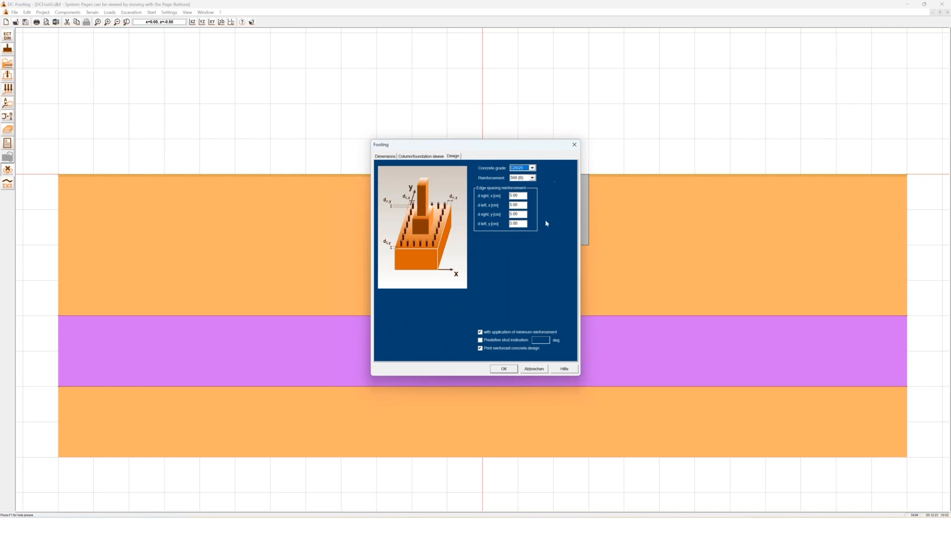
left_click(500, 368)
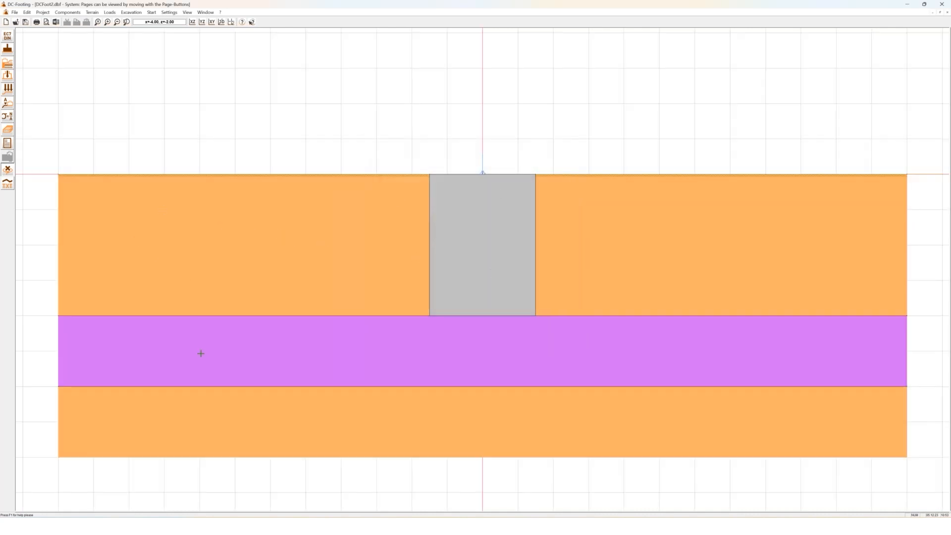
Step: Delete the lowest soil layer and apply the "Kies, md" parameter suggestion to the uppermost layer
left_click(201, 417)
key("Delete")
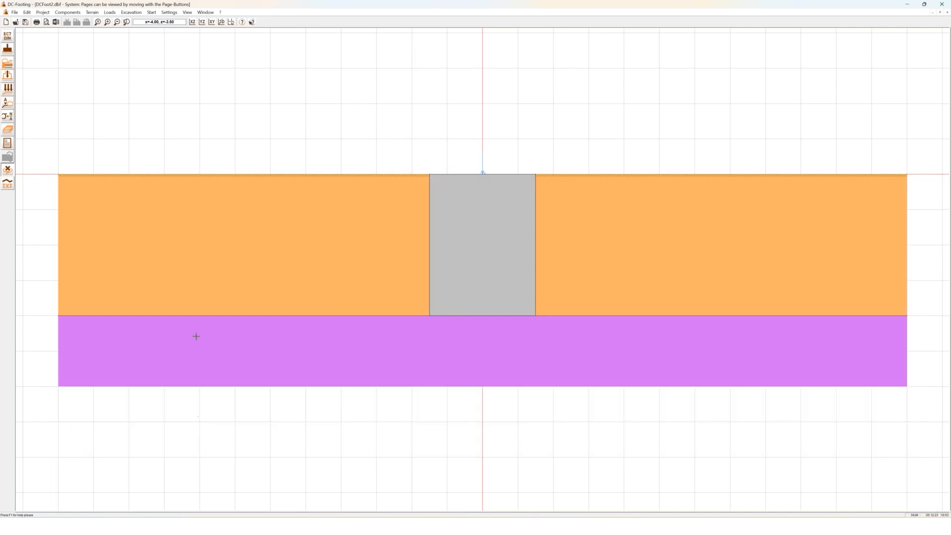
double_click(210, 254)
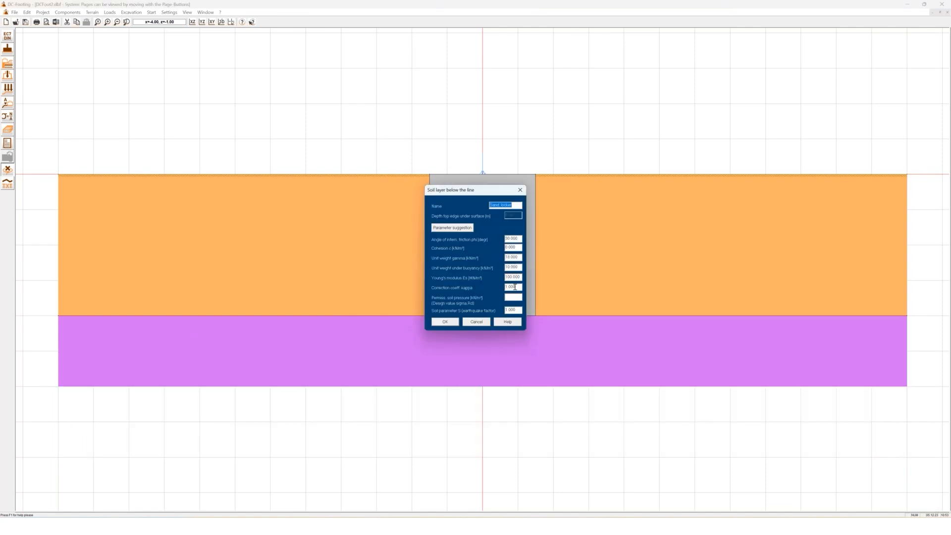
left_click(464, 229)
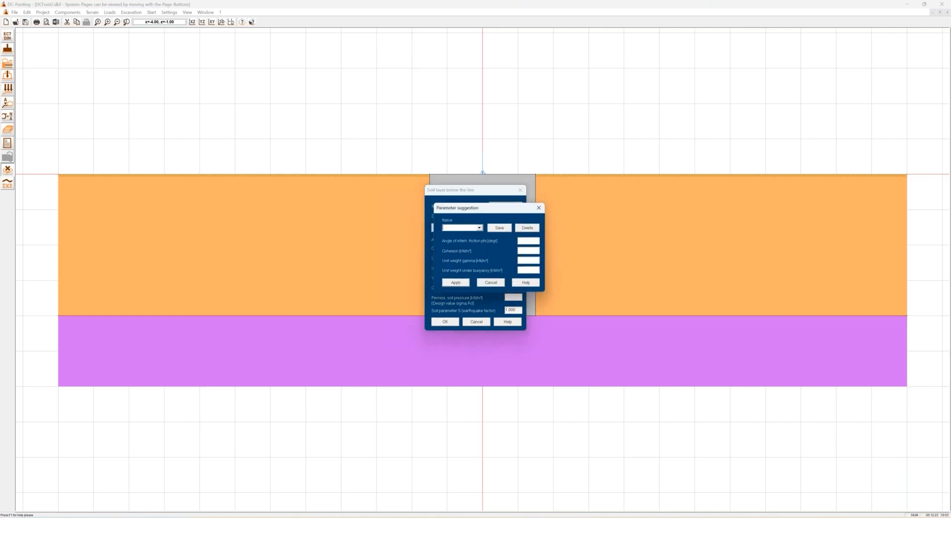
left_click(480, 227)
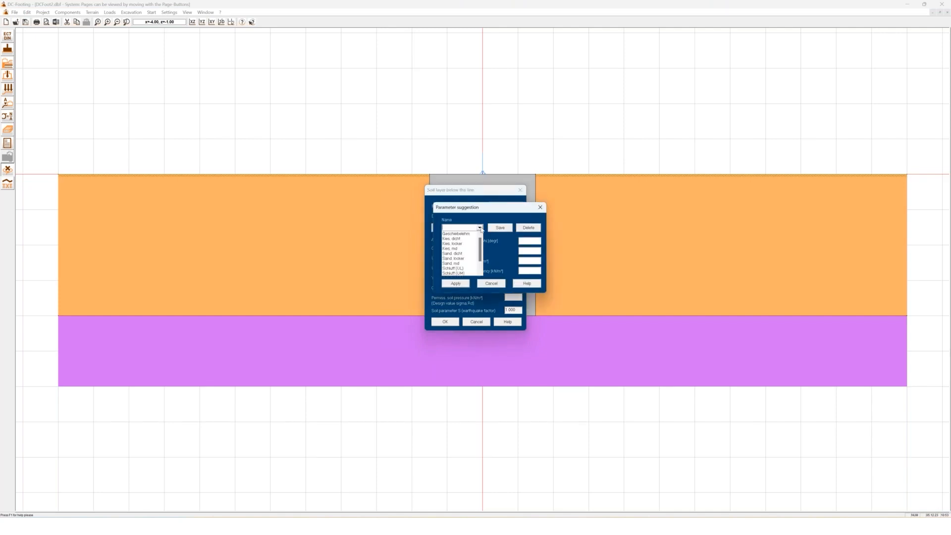
left_click(454, 248)
left_click(456, 283)
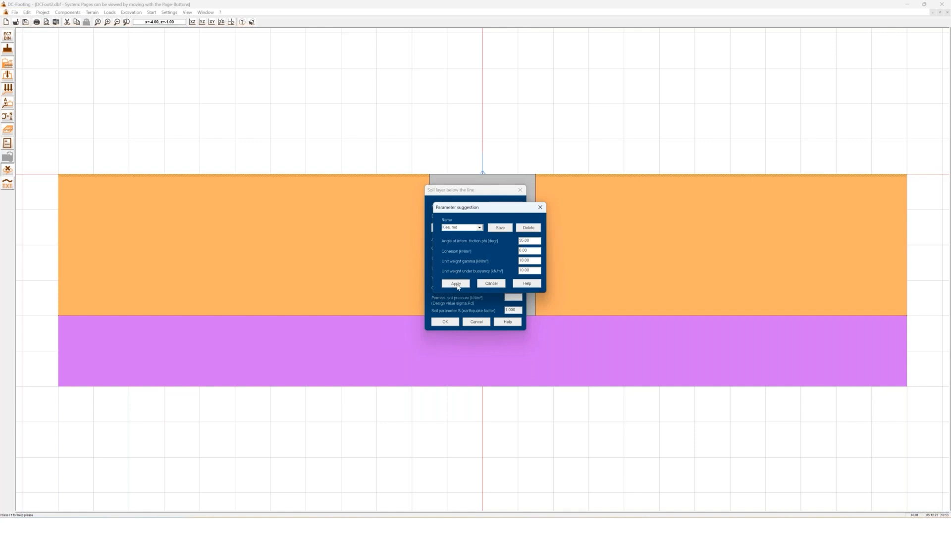
left_click(443, 321)
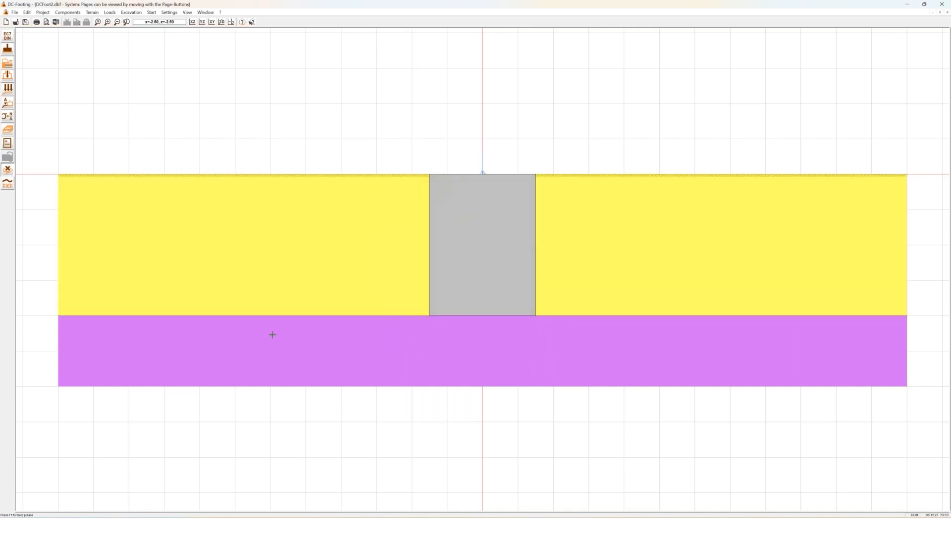
Step: Apply the "Sand, md" parameter suggestion to the lower soil layer and set its top edge depth to 2.2 m
left_click(256, 337)
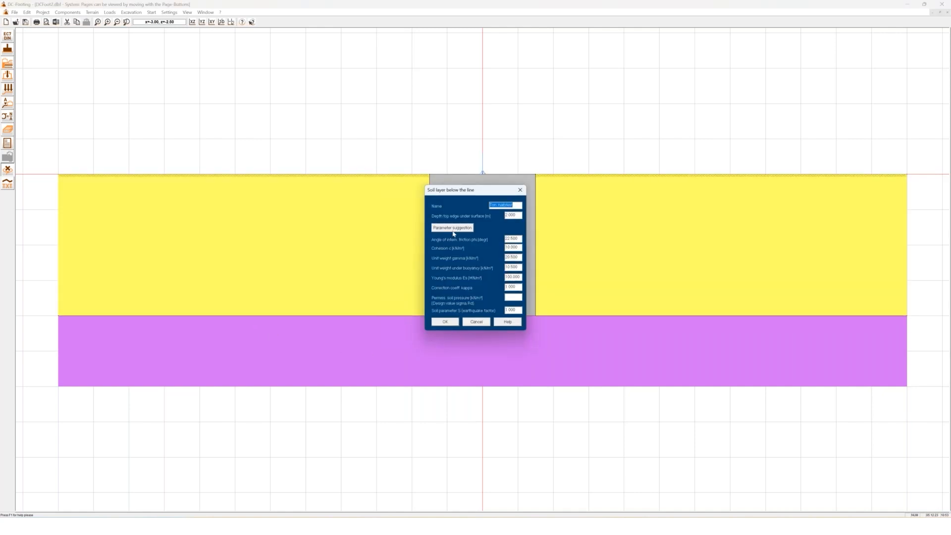
left_click(453, 228)
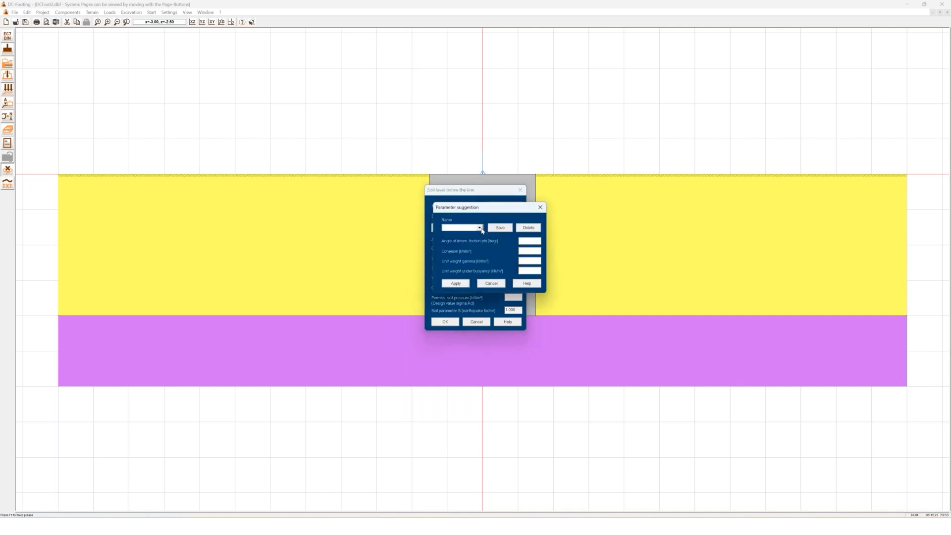
left_click(480, 229)
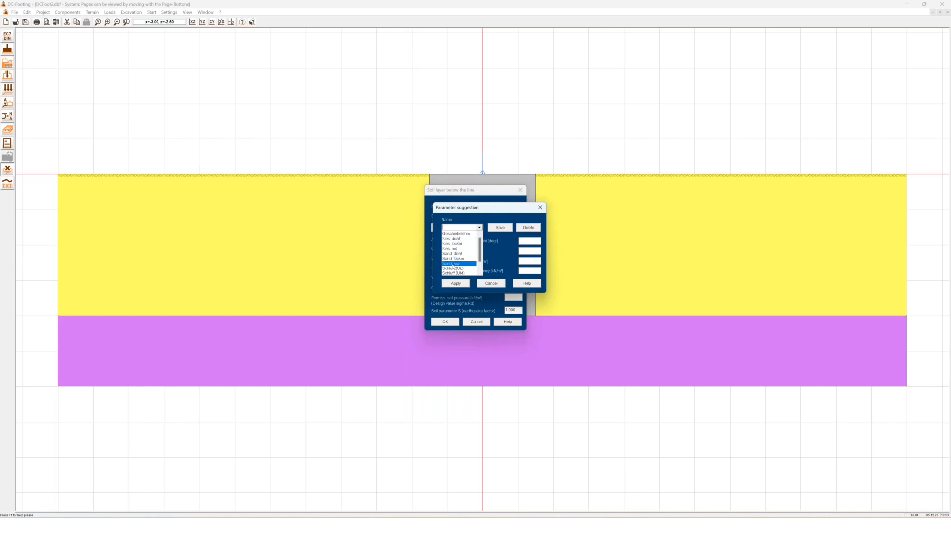
left_click(453, 263)
left_click(456, 284)
left_click_drag(517, 215, 477, 215)
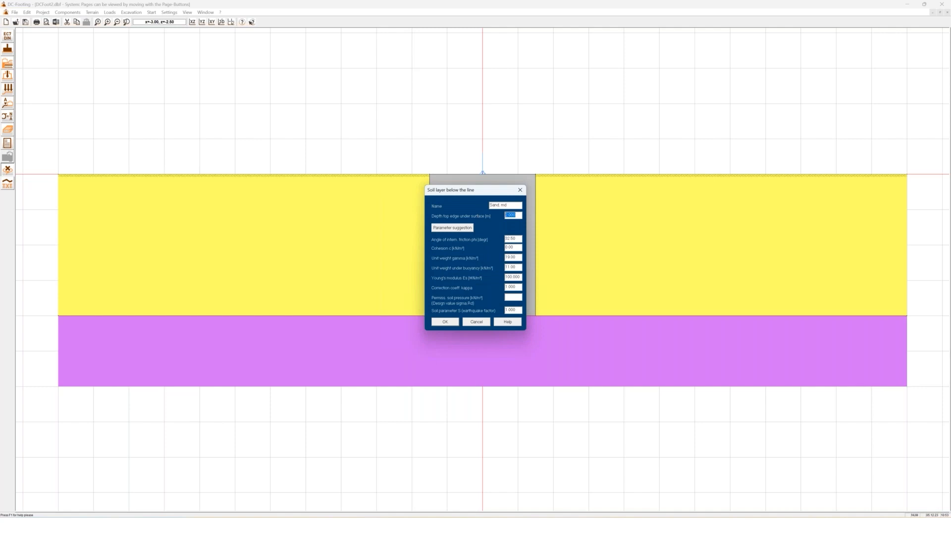
type("2.2")
key("Return")
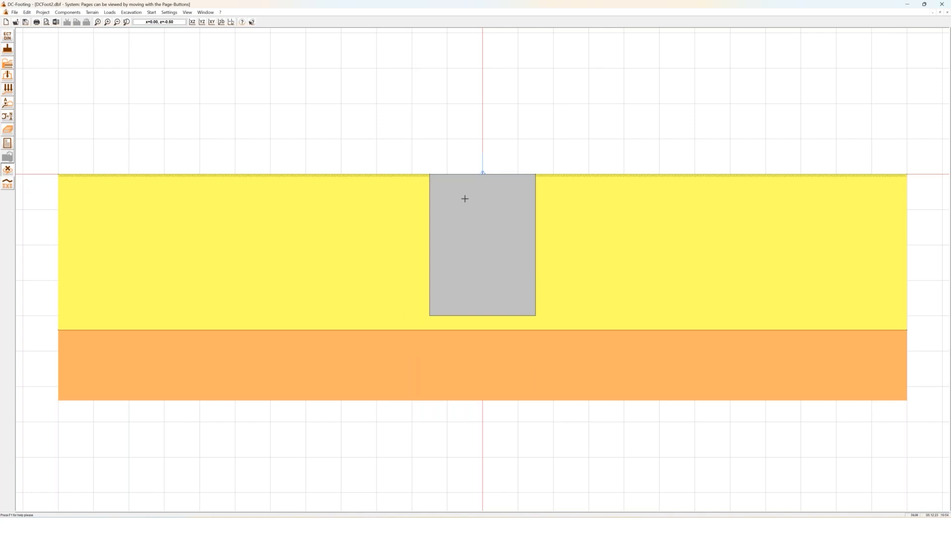
Step: Delete the live load and wind load cases from the footing's concentrated loads
left_click(484, 167)
double_click(484, 166)
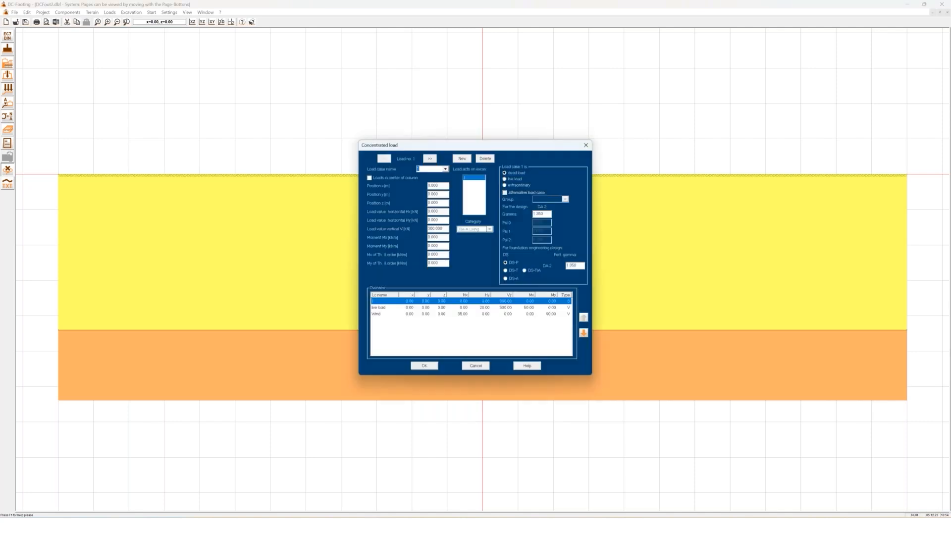
left_click(418, 308)
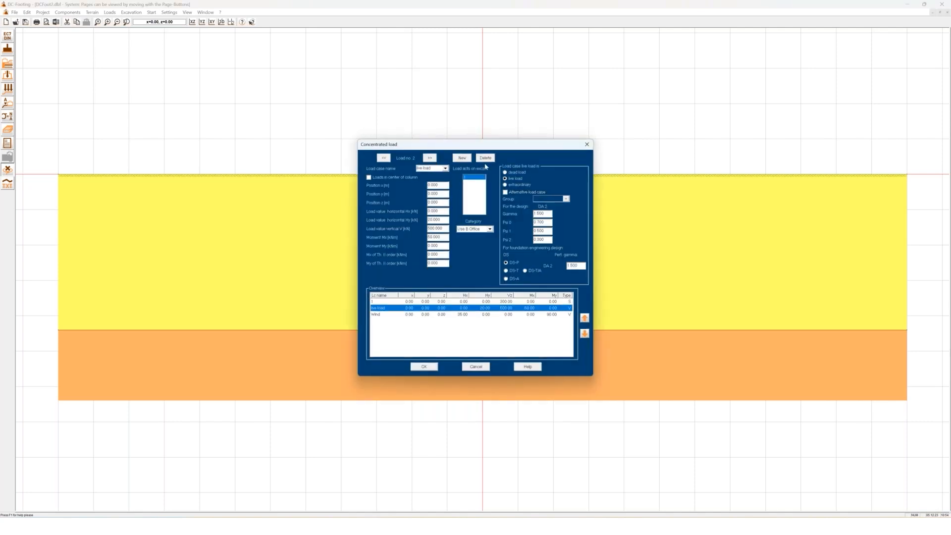
left_click(486, 157)
left_click(478, 157)
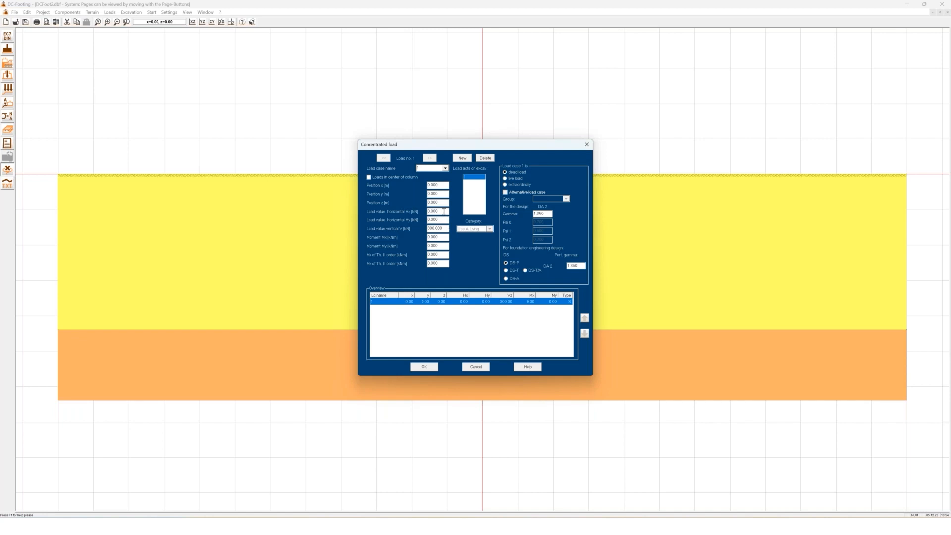
Step: Set the dead load to Hx 1 kN, Hy 1 kN and V 1 kN with a moment My of 100 kNm
left_click_drag(444, 211, 395, 207)
type("1")
key("Tab")
type("1")
key("Tab")
type("1")
left_click_drag(441, 238, 388, 238)
type("100")
left_click(429, 368)
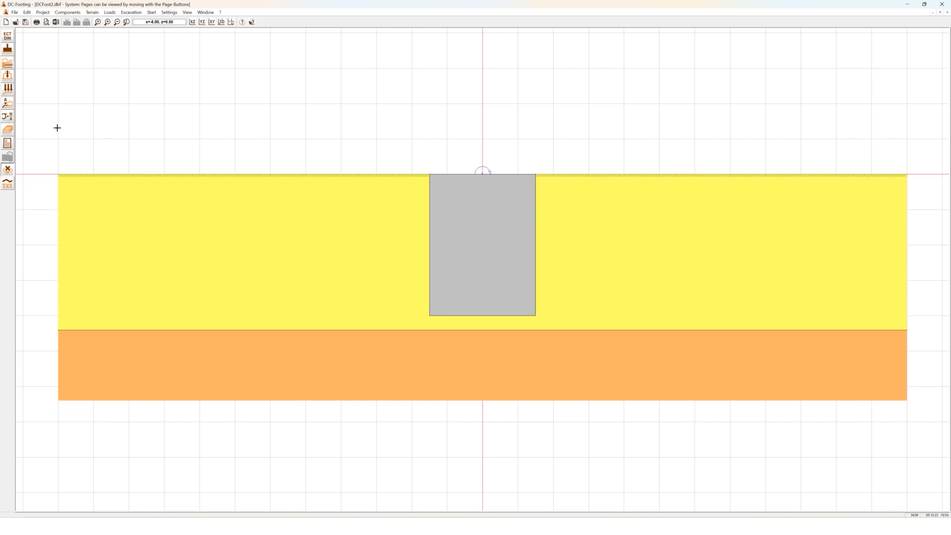
Step: Generate the results report for the fixed footing and review its input data, load combinations, serviceability and stability verifications
left_click(8, 146)
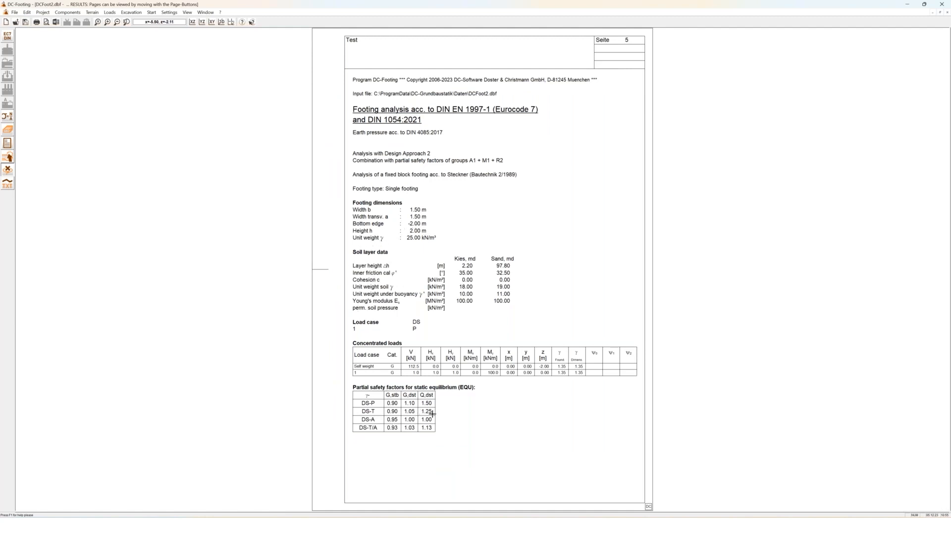
key("Page_Down")
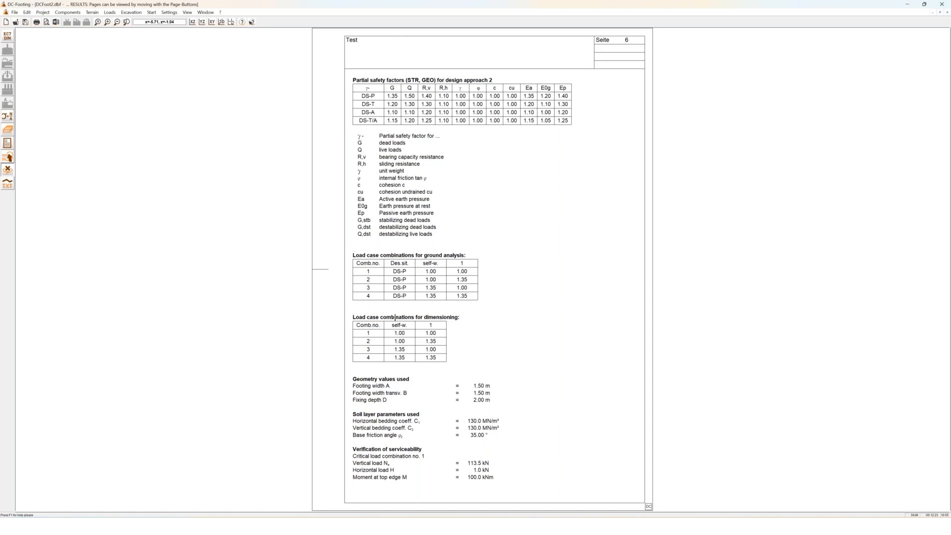
key("Page_Down")
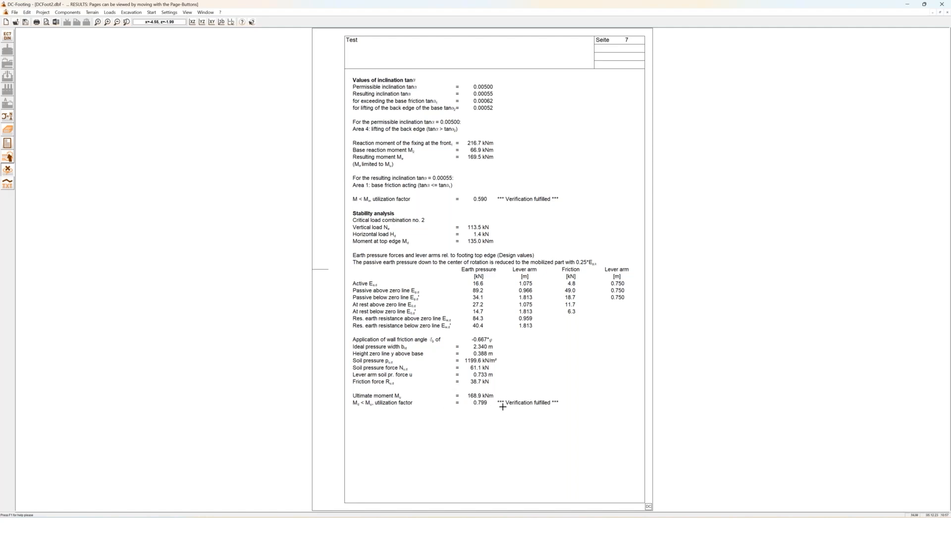
Step: Compare the report's earth pressure section drawings for both directions and examine the reinforced concrete design and summary
key("Page_Down")
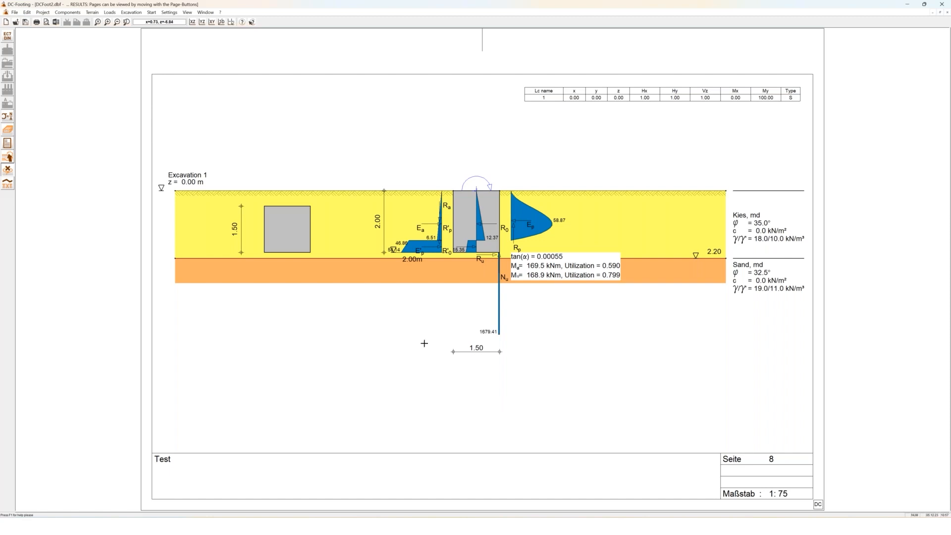
key("Page_Down")
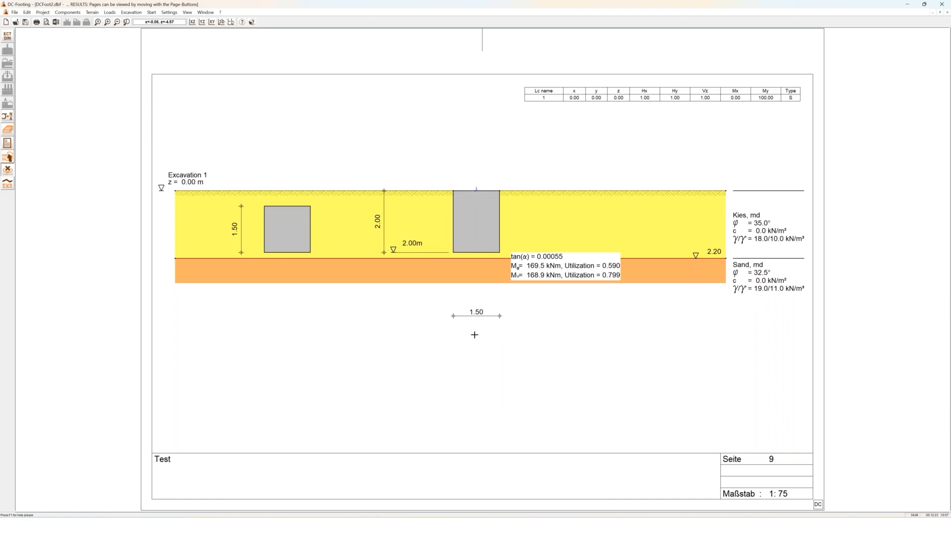
key("Page_Up")
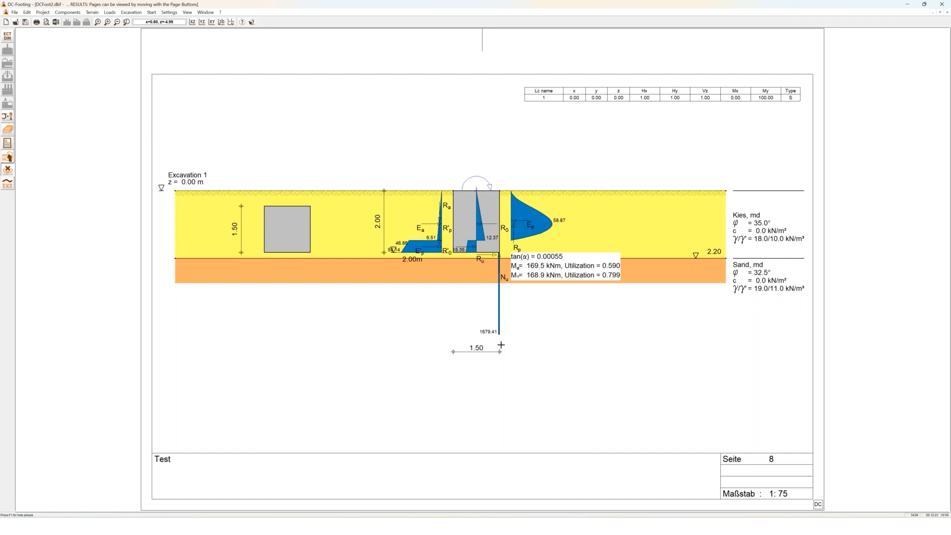
key("Page_Down")
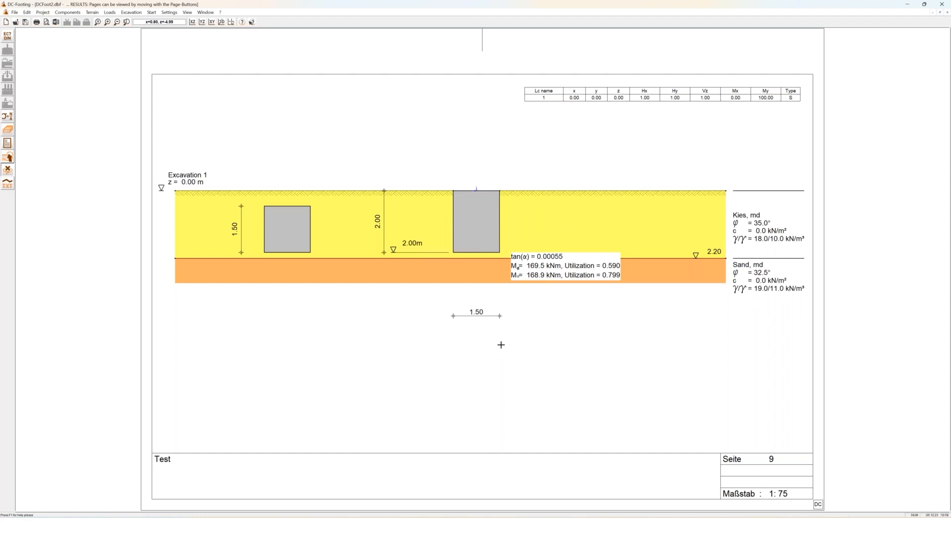
key("Page_Down")
key("Page_Up")
key("Page_Down")
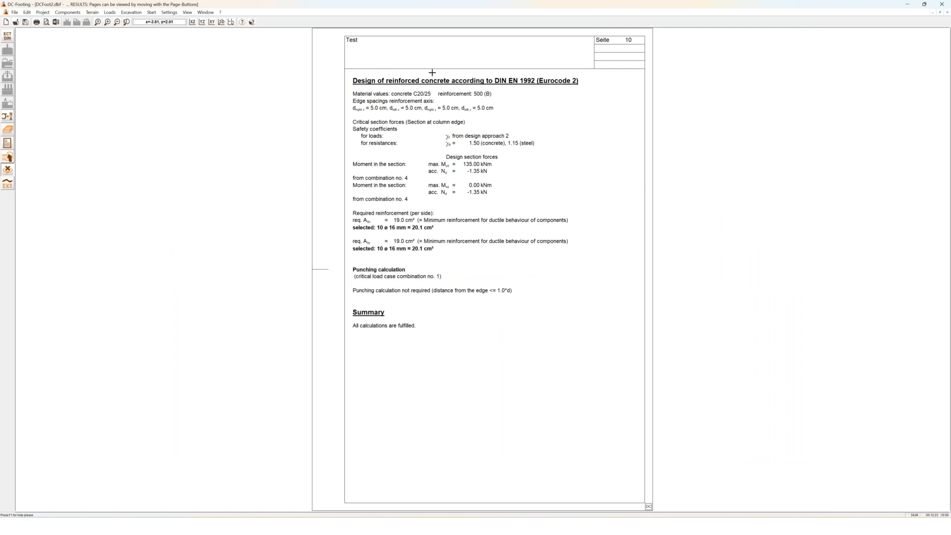